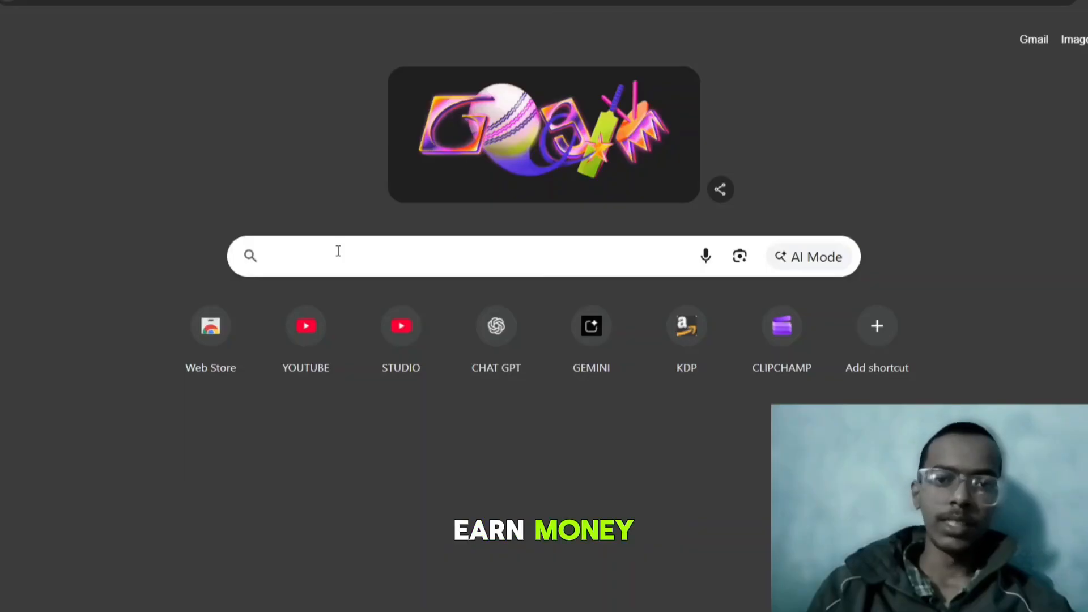
Search Google for 'google play console'
click(338, 250)
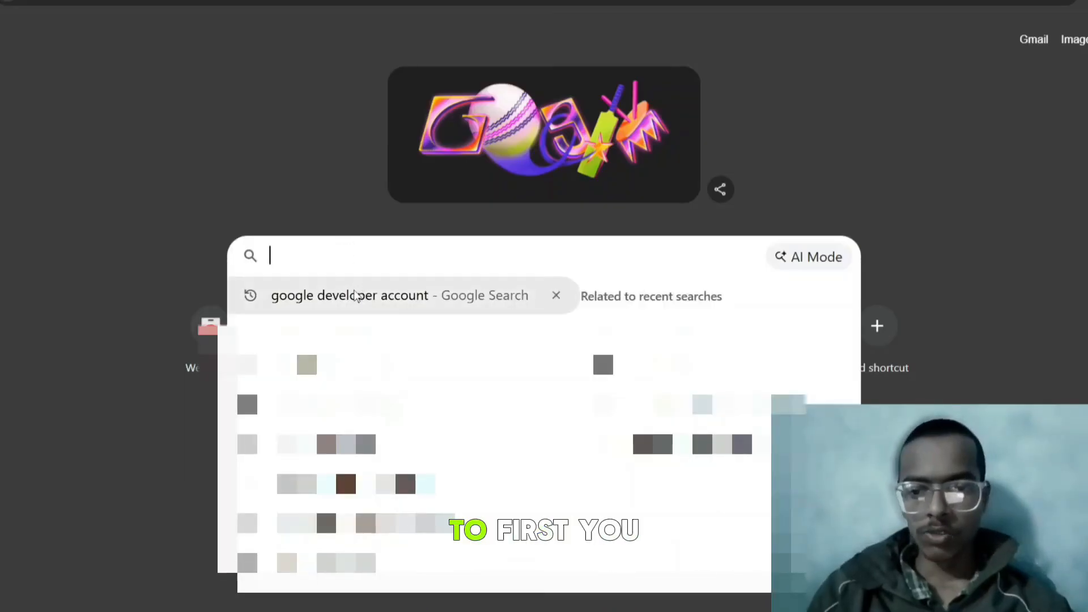
click(382, 274)
click(383, 262)
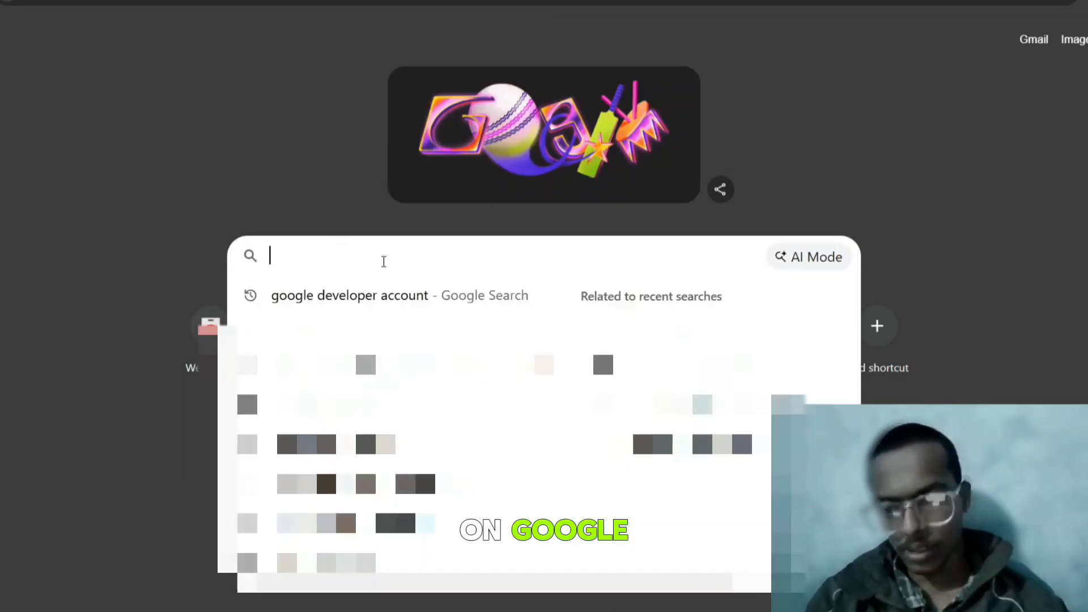
text(google play console)
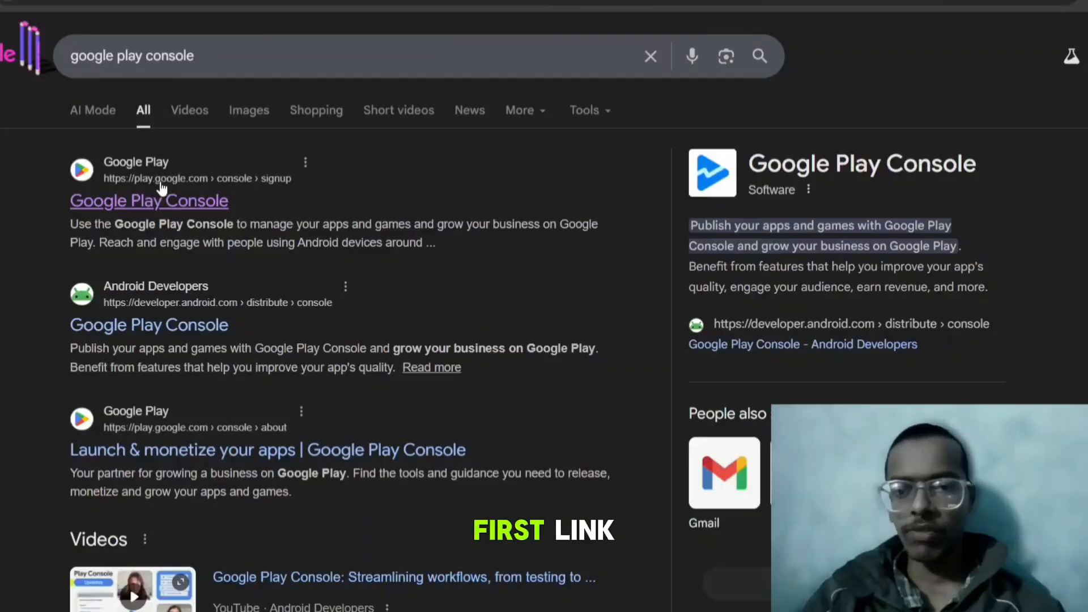
Open the Google Play Console signup result and scroll to the Organisation and Yourself options
click(191, 200)
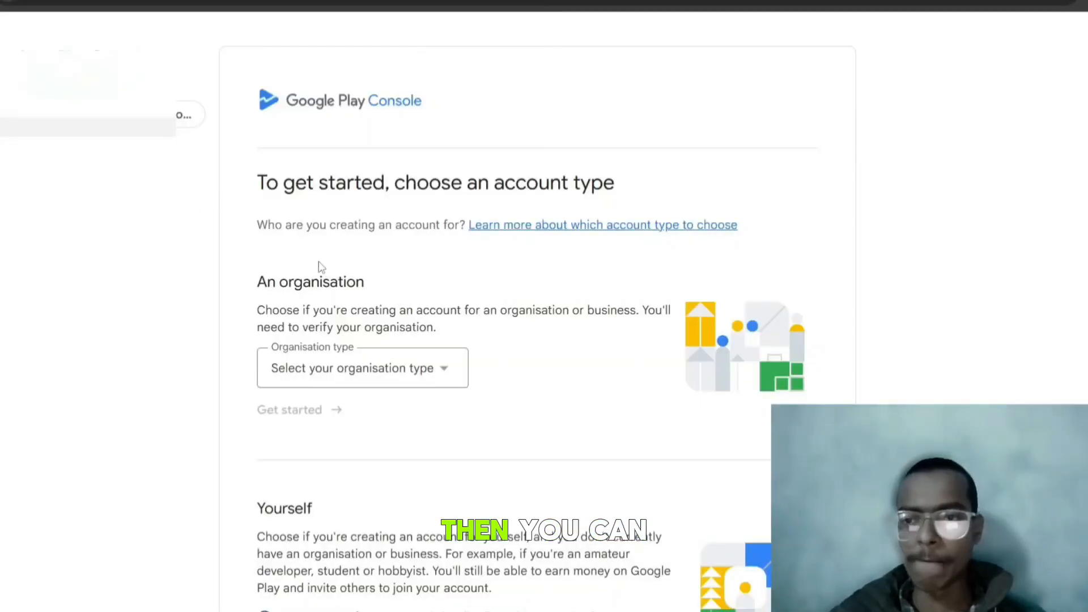
scroll(418, 252, down, 5)
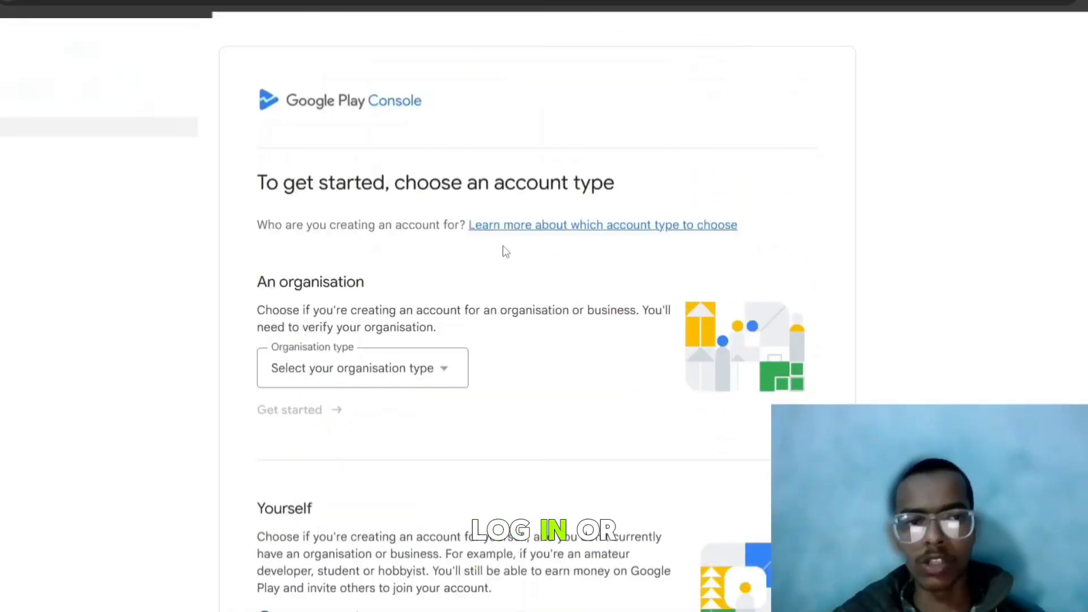
scroll(473, 260, down, 3)
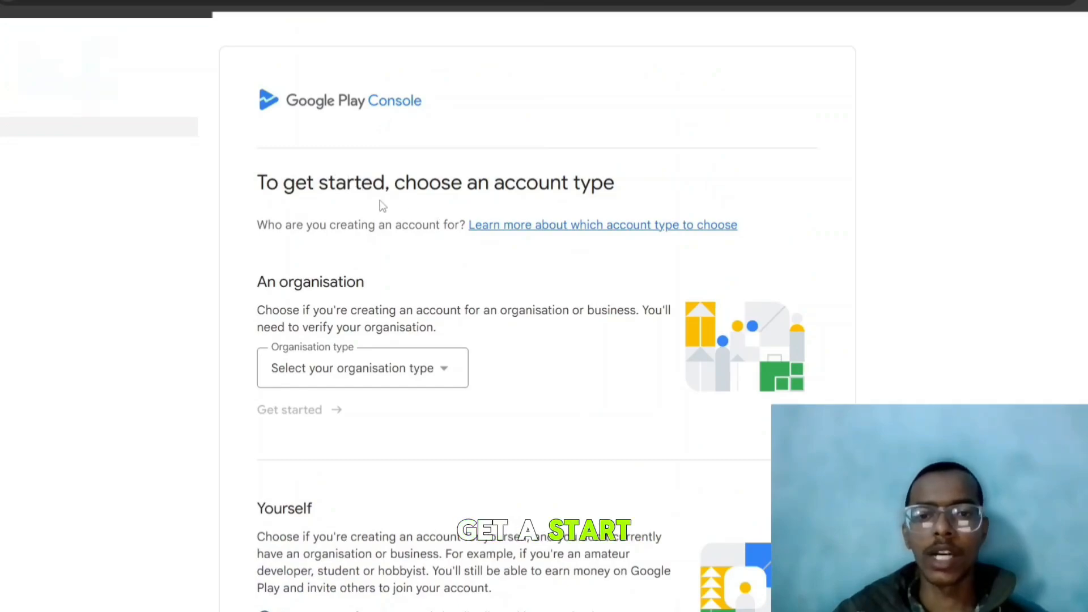
scroll(321, 311, down, 3)
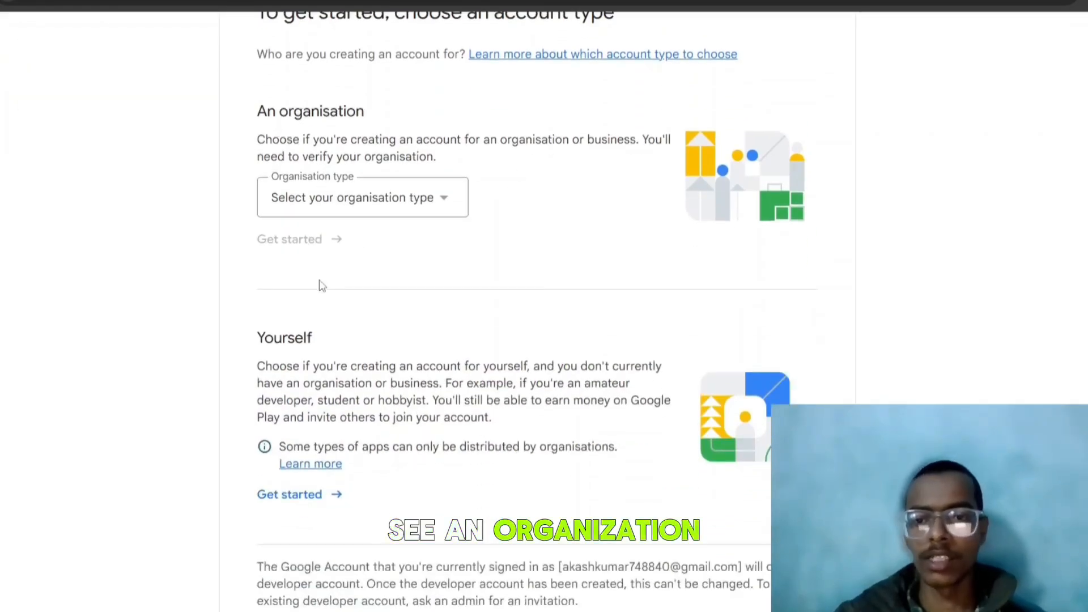
scroll(320, 285, down, 2)
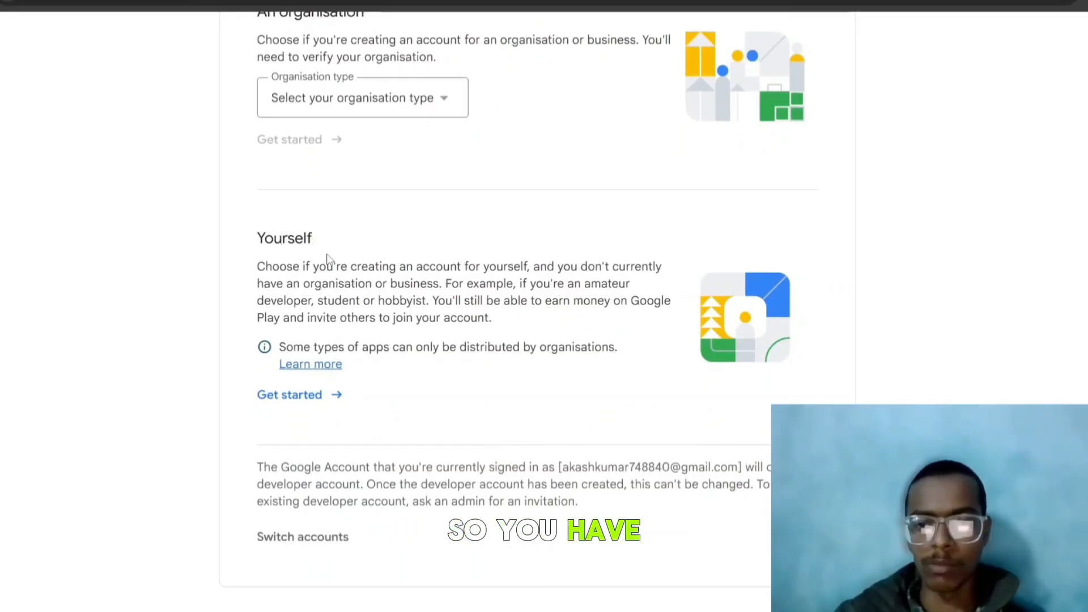
Choose a personal account under Yourself and continue past the requirements overview
click(289, 395)
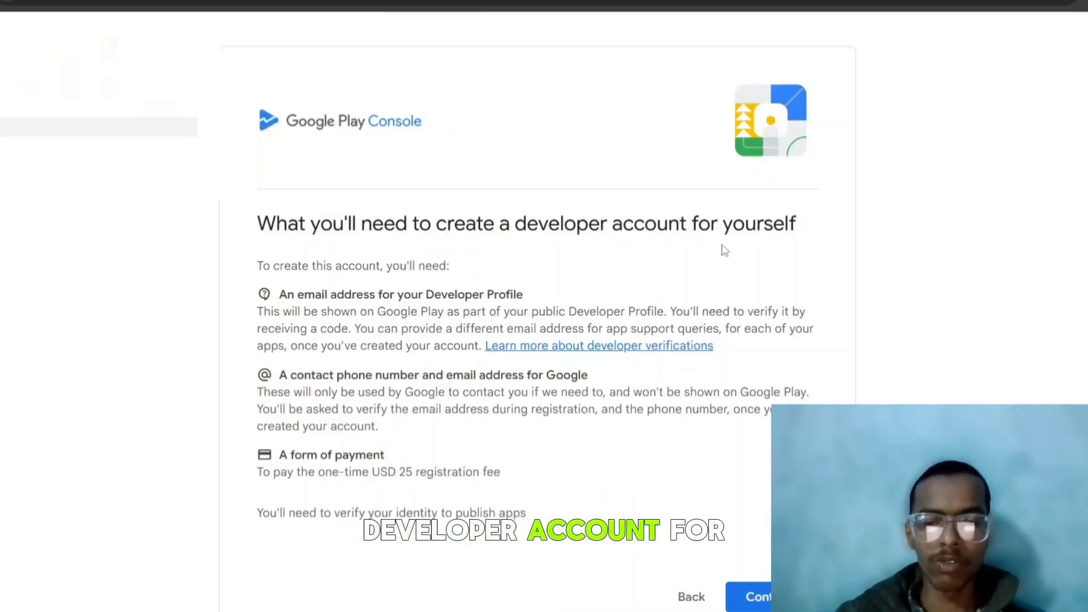
scroll(726, 255, down, 1)
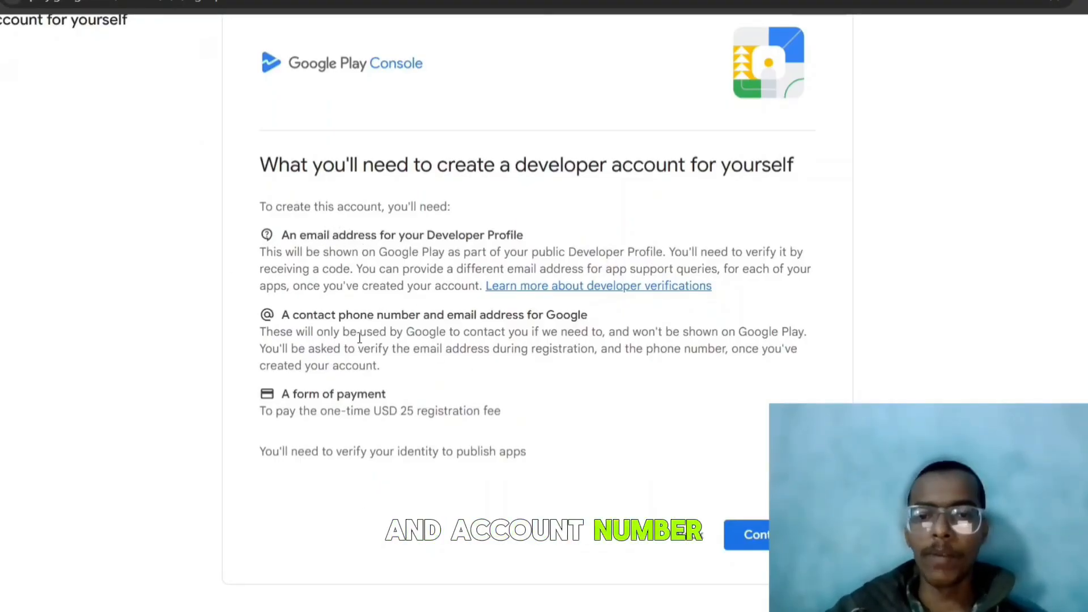
click(750, 534)
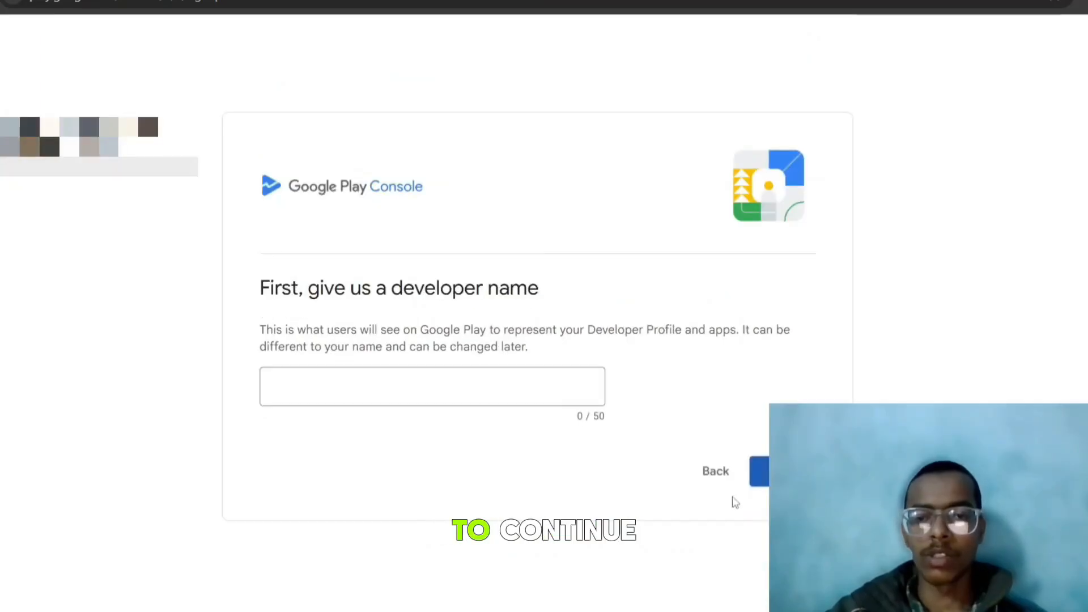
Enter the developer name, correcting typos, and submit it
click(431, 394)
text(xxxxx)
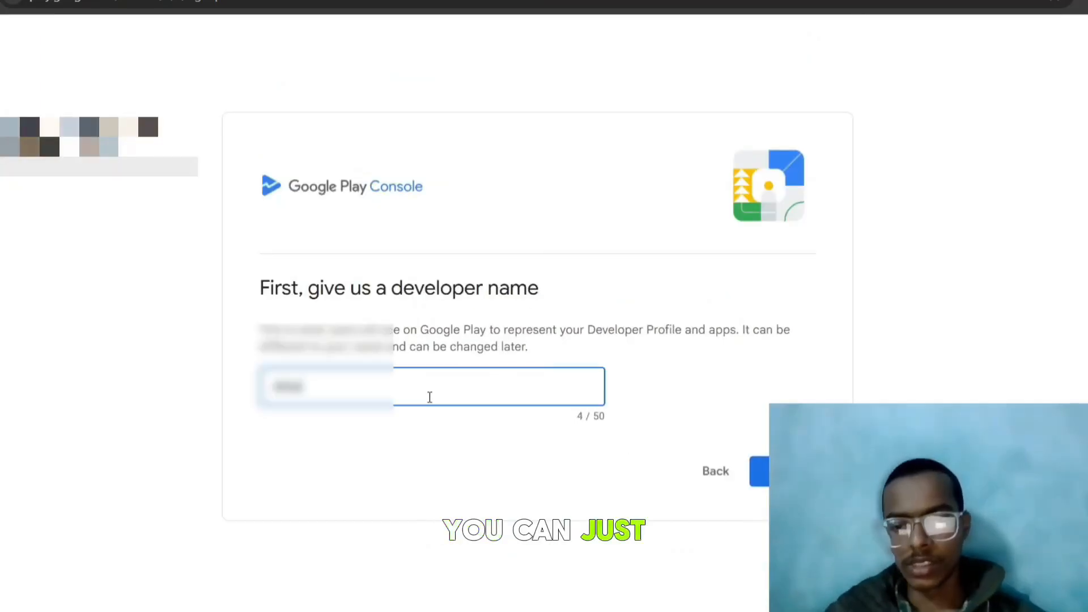
key(BackSpace)
key(BackSpace)
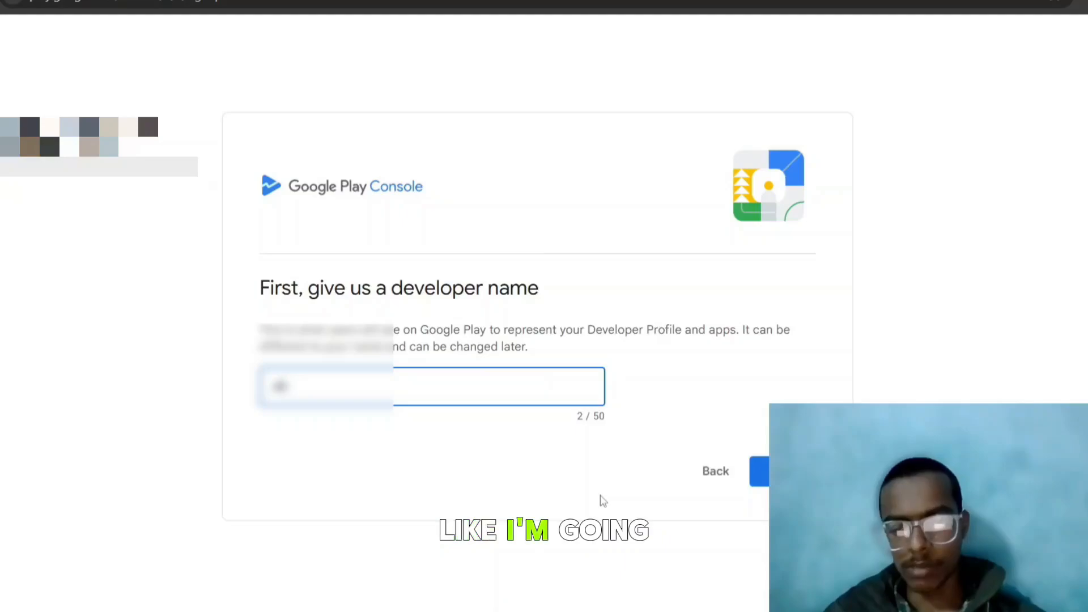
text(x)
key(BackSpace)
key(BackSpace)
key(BackSpace)
key(BackSpace)
text(g)
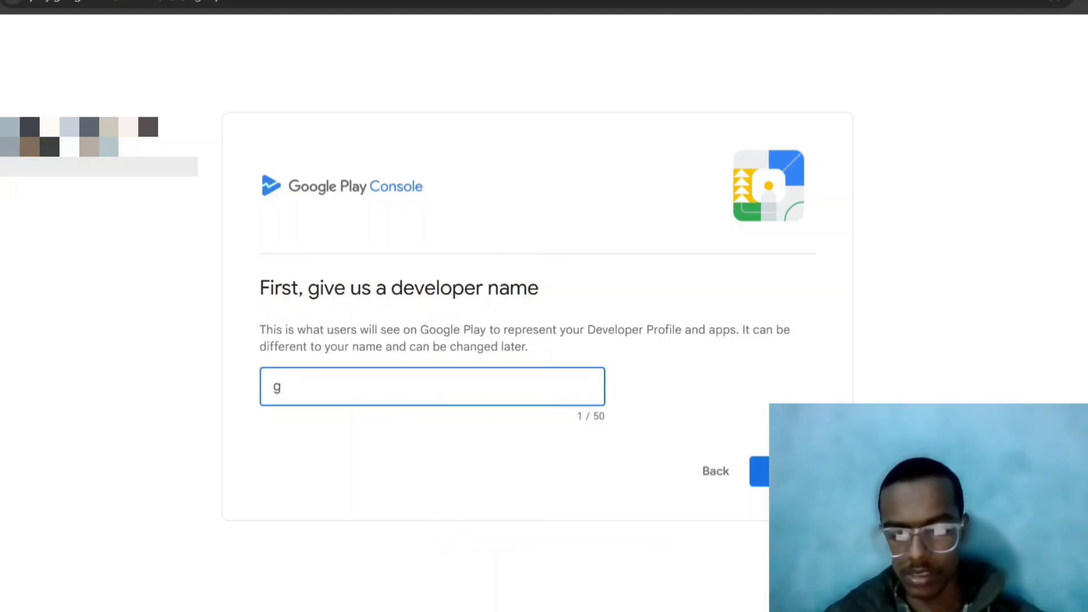
text(wwo)
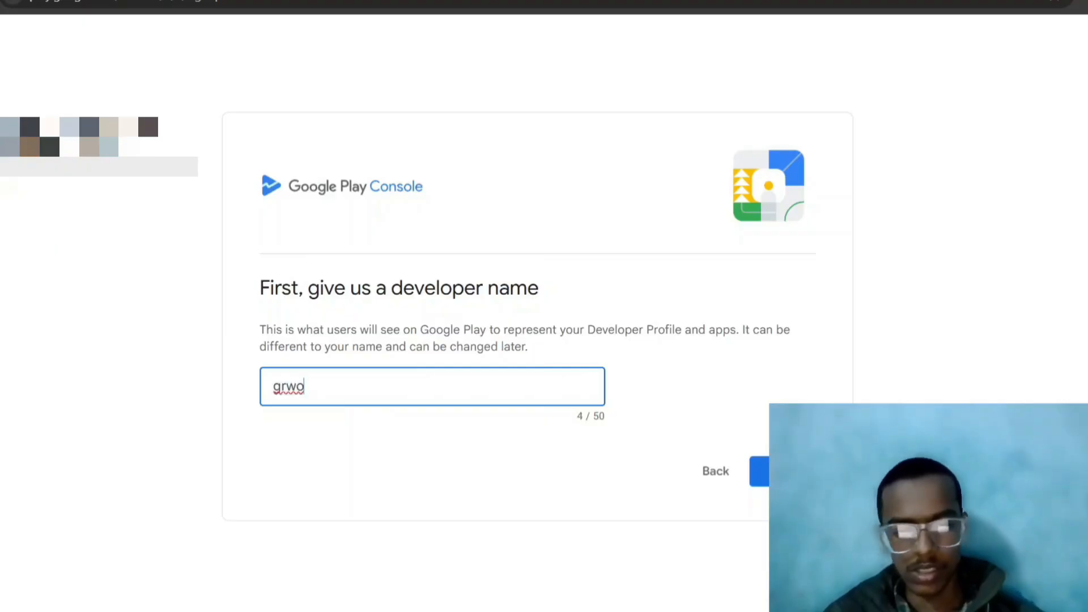
key(BackSpace)
key(BackSpace)
text(oup123)
key(Return)
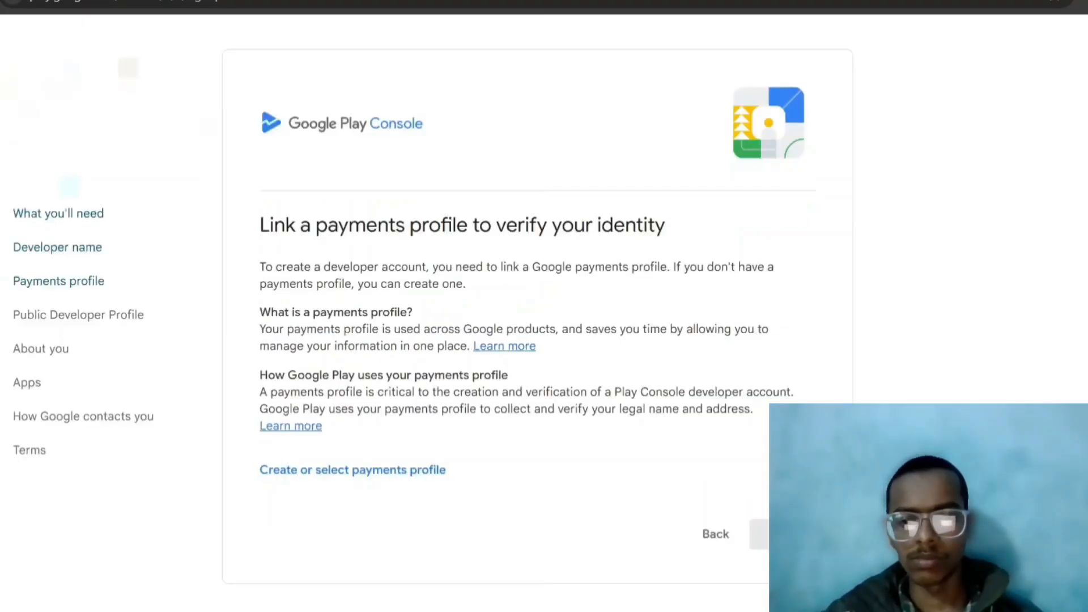
Start a new payments profile form, keeping United States as the country
click(411, 481)
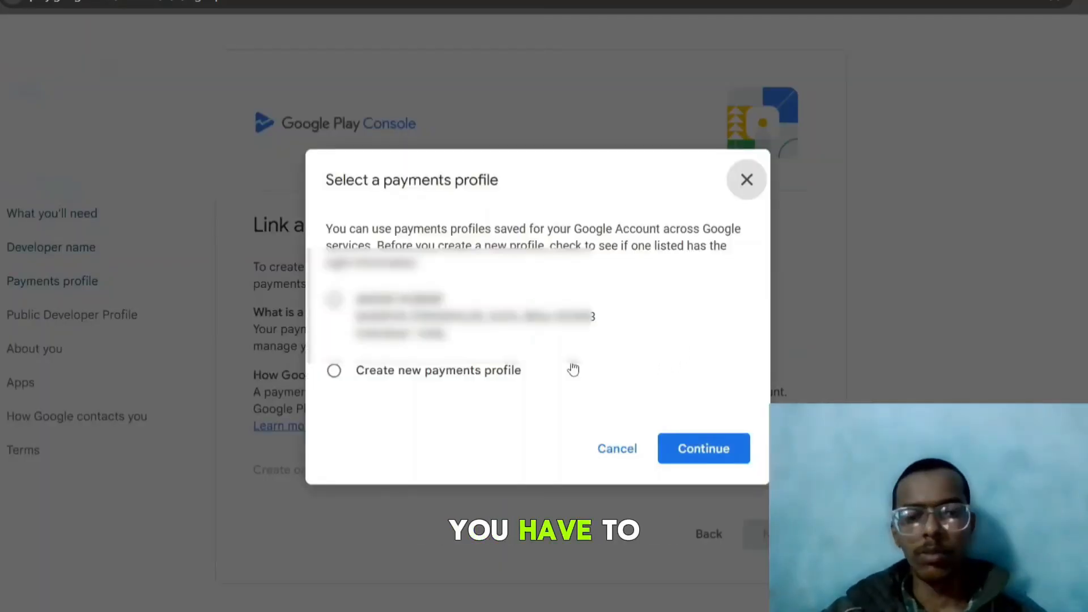
click(334, 371)
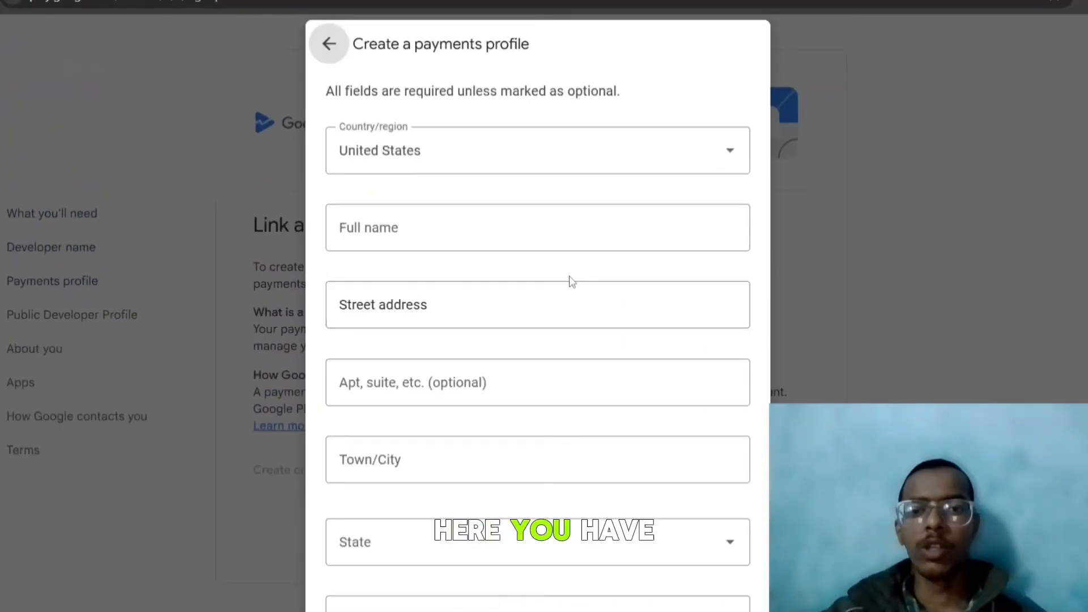
click(629, 177)
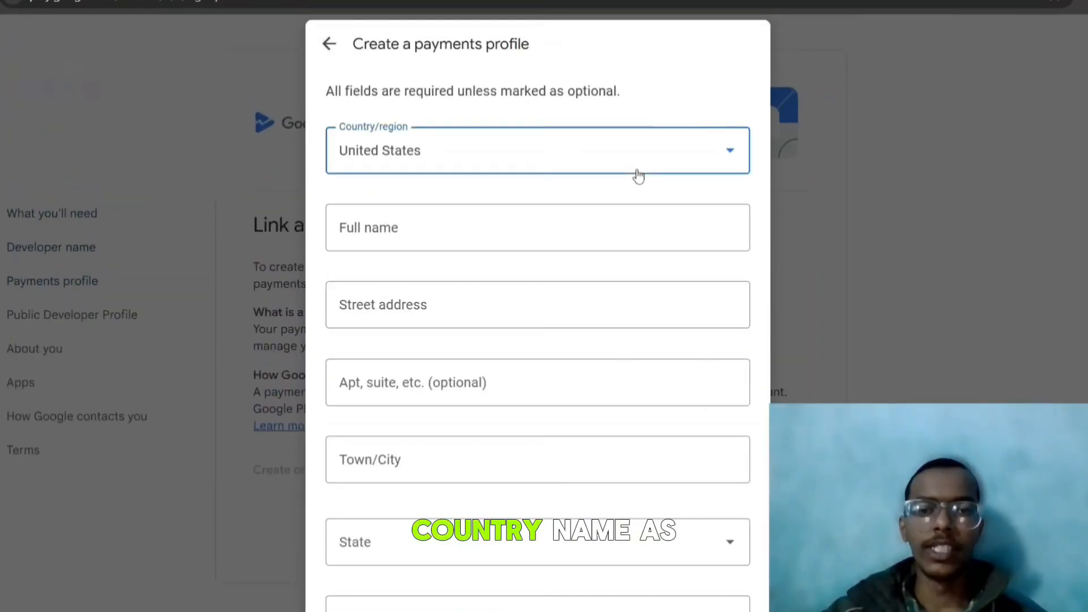
click(639, 176)
click(626, 177)
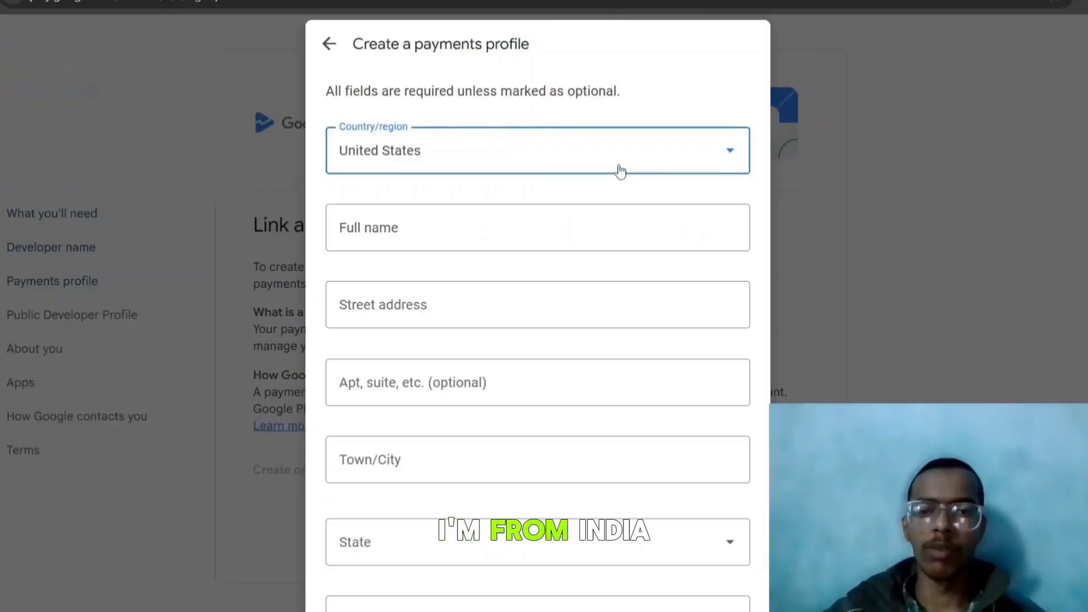
scroll(569, 233, down, 3)
Abandon the address form and link the existing payments profile instead
click(448, 284)
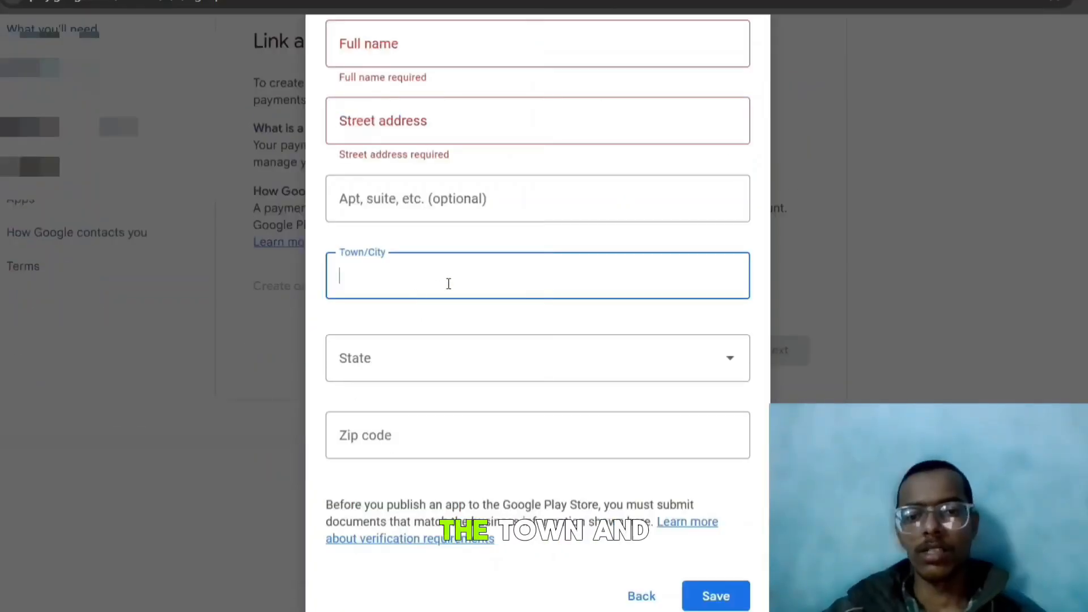
click(451, 361)
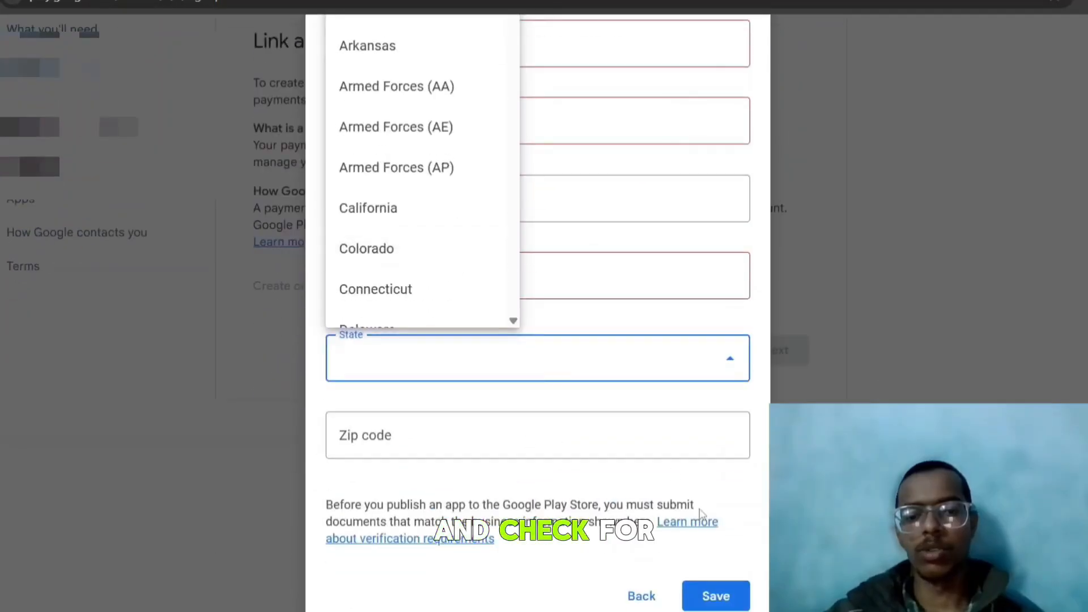
click(711, 596)
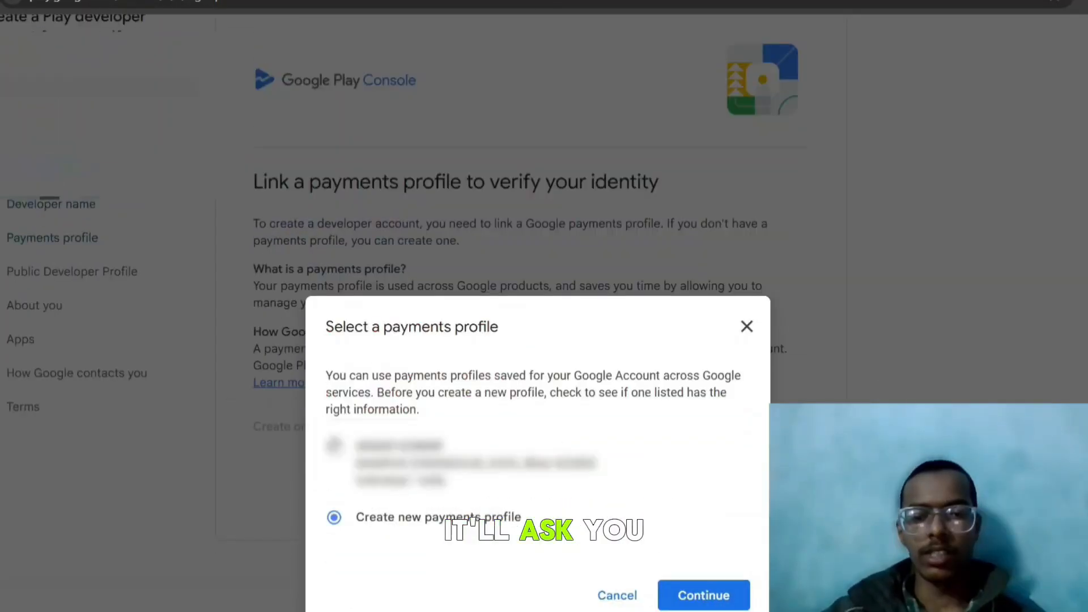
click(686, 587)
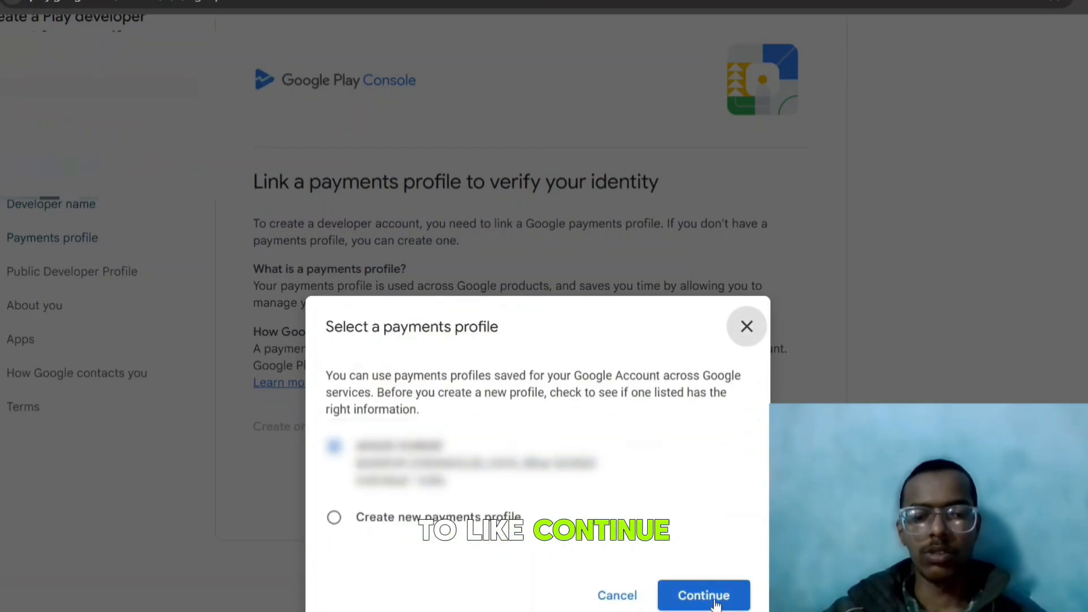
click(705, 592)
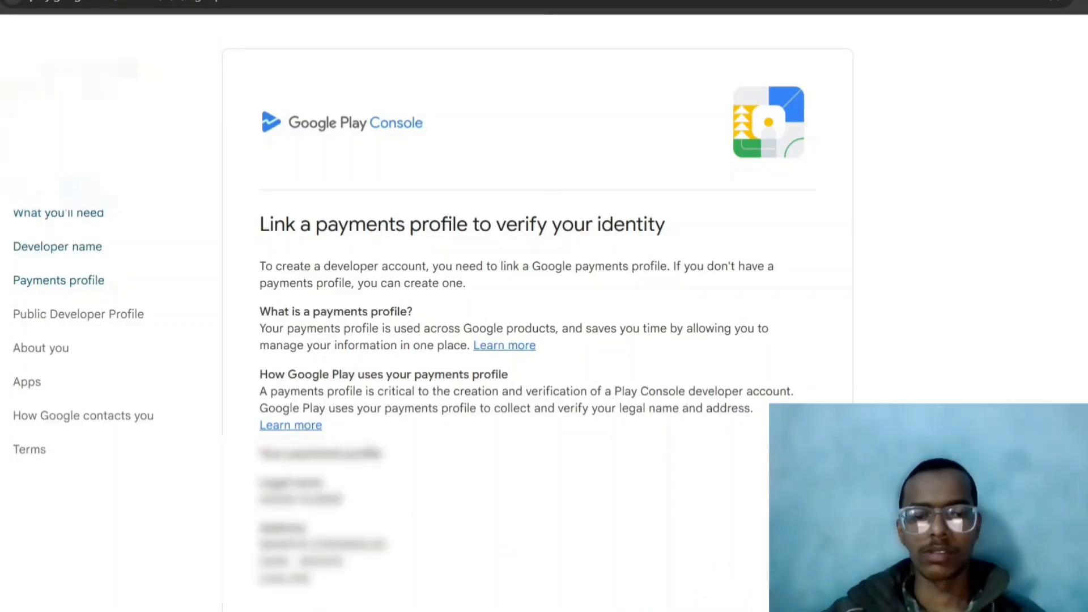
Enter the public developer email address and request its verification code
scroll(725, 558, down, 3)
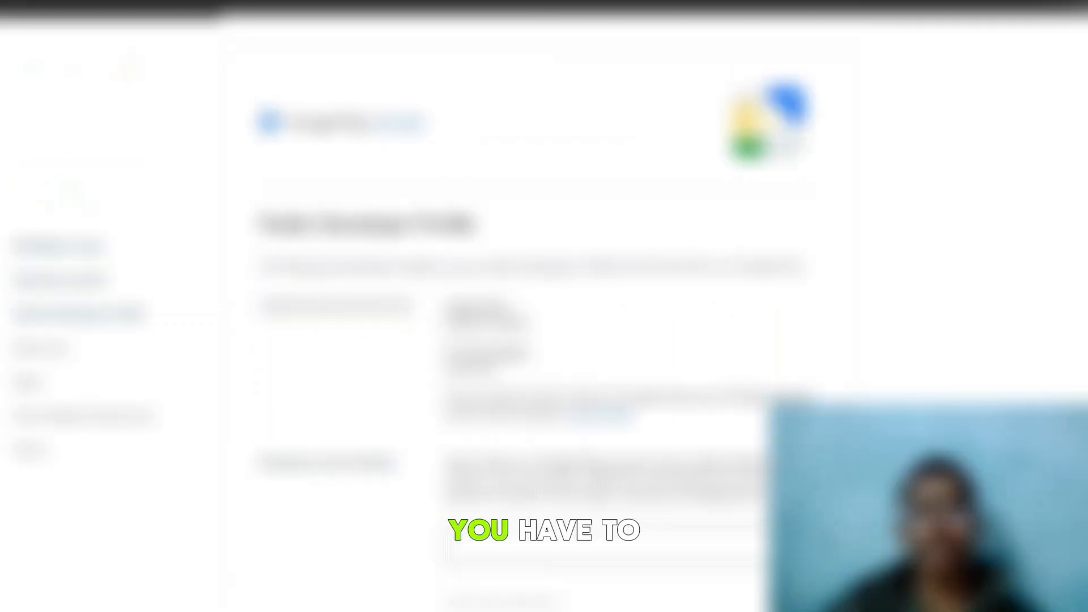
scroll(544, 306, down, 2)
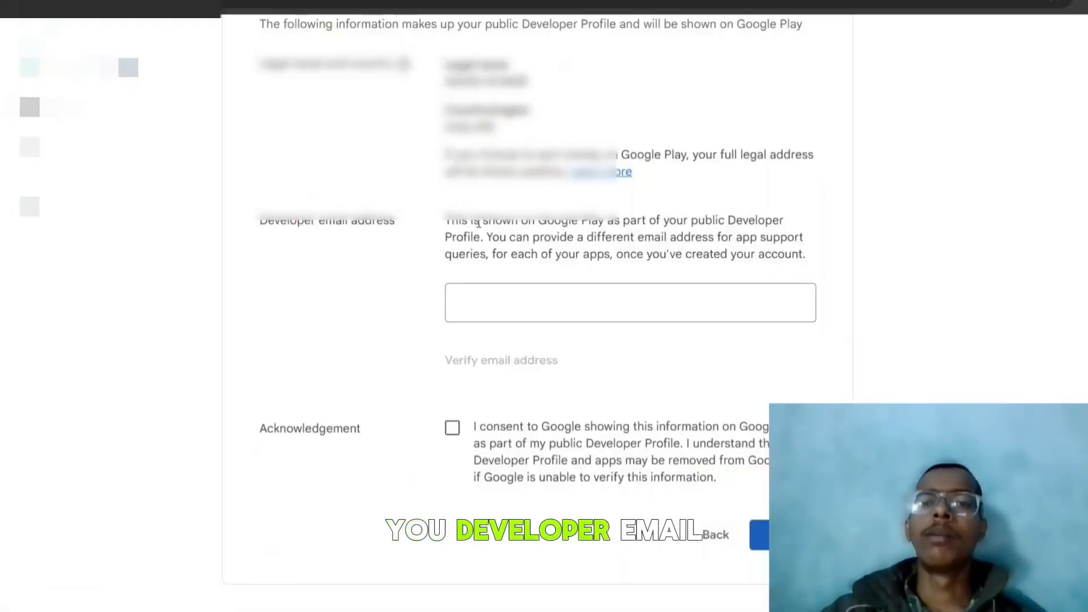
click(474, 302)
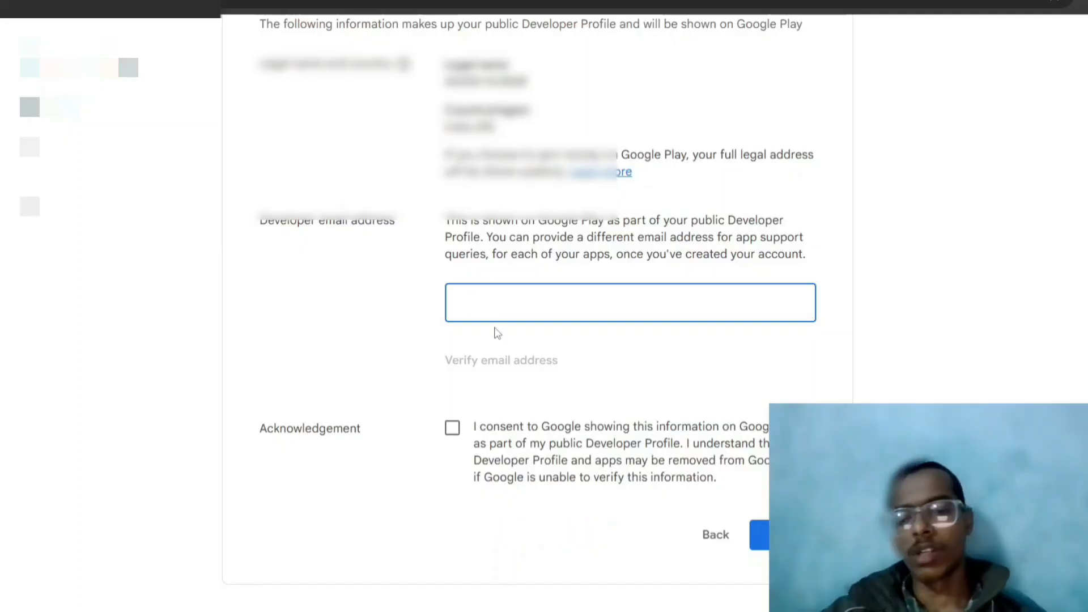
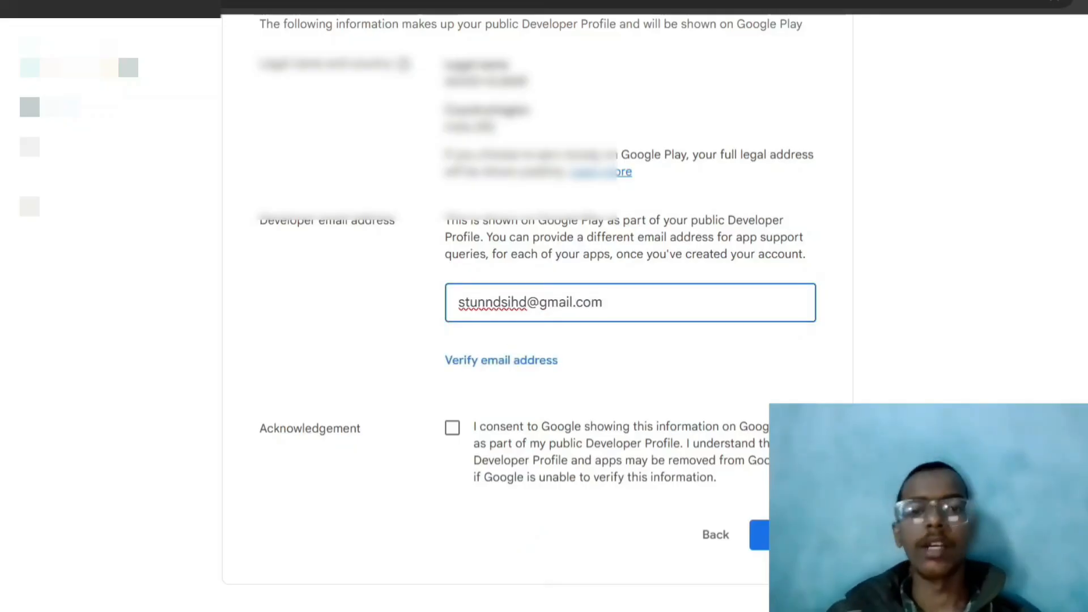
click(525, 365)
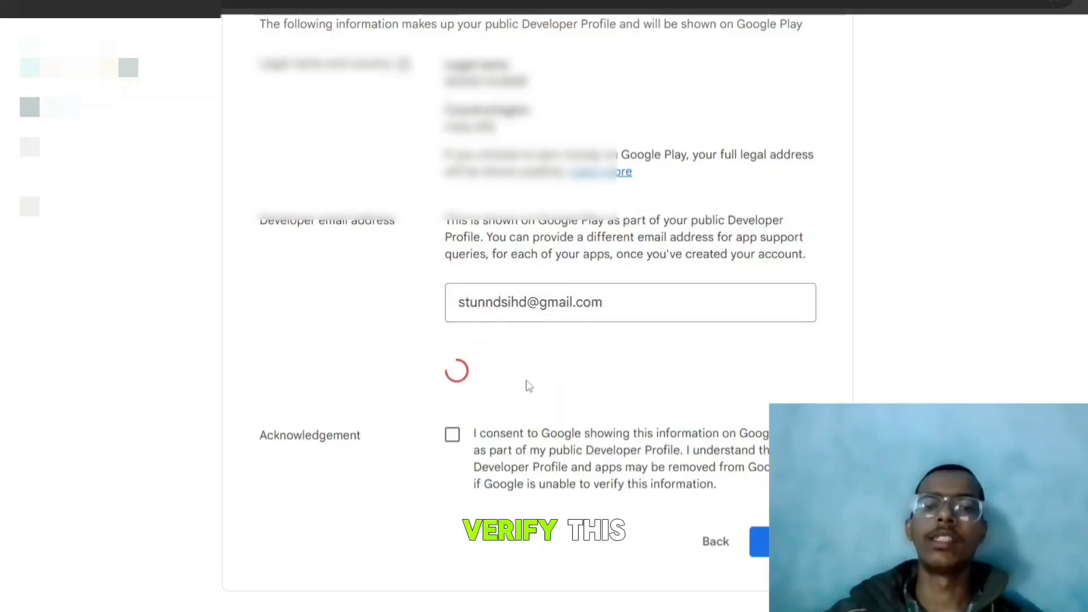
click(571, 384)
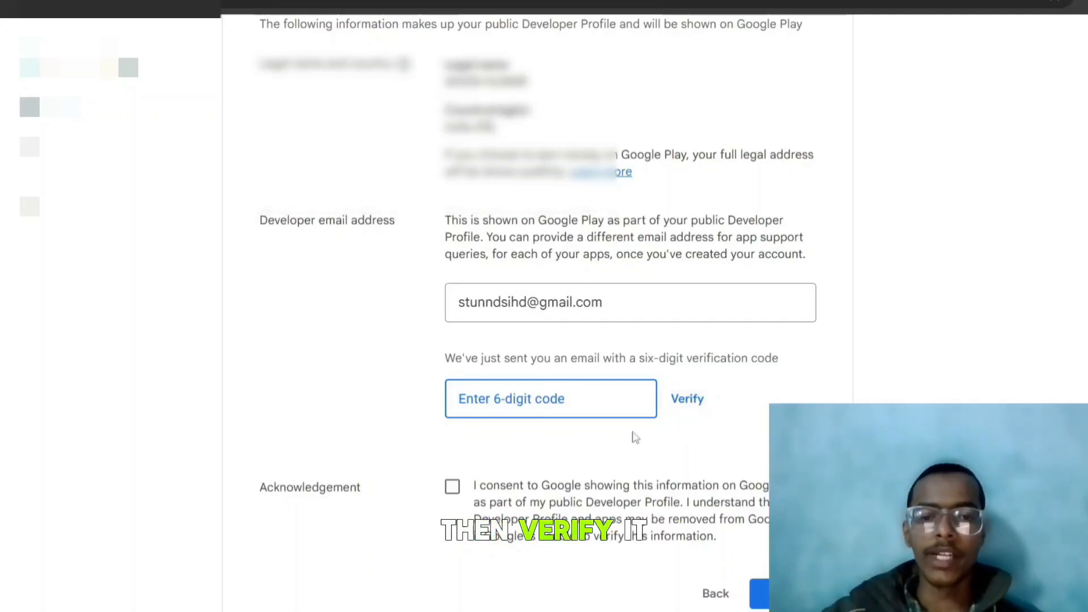
Consent to showing the Developer Profile publicly and continue to About you
click(460, 493)
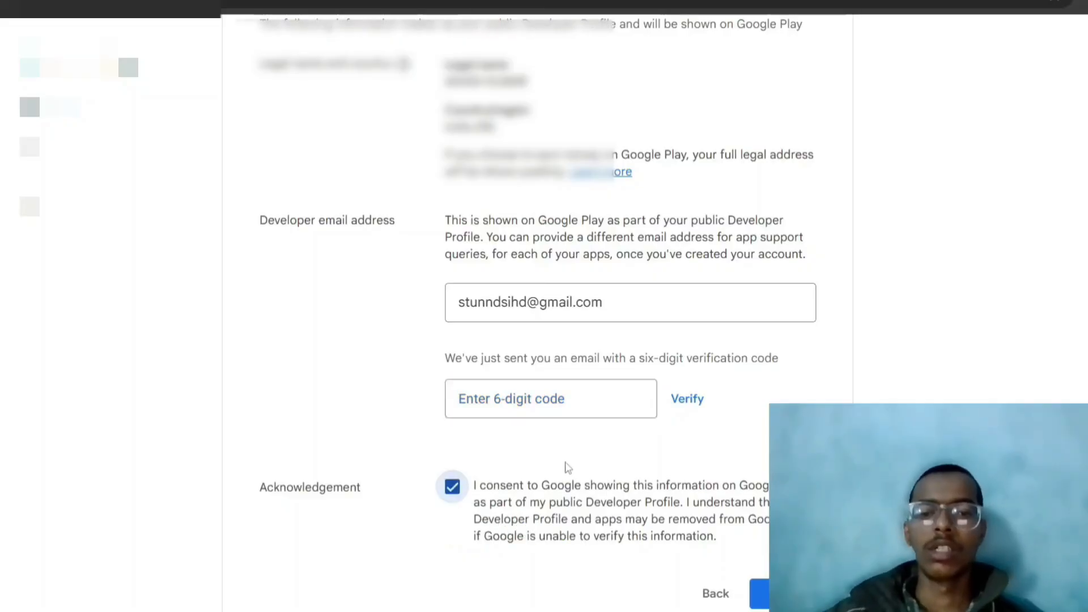
scroll(566, 462, down, 1)
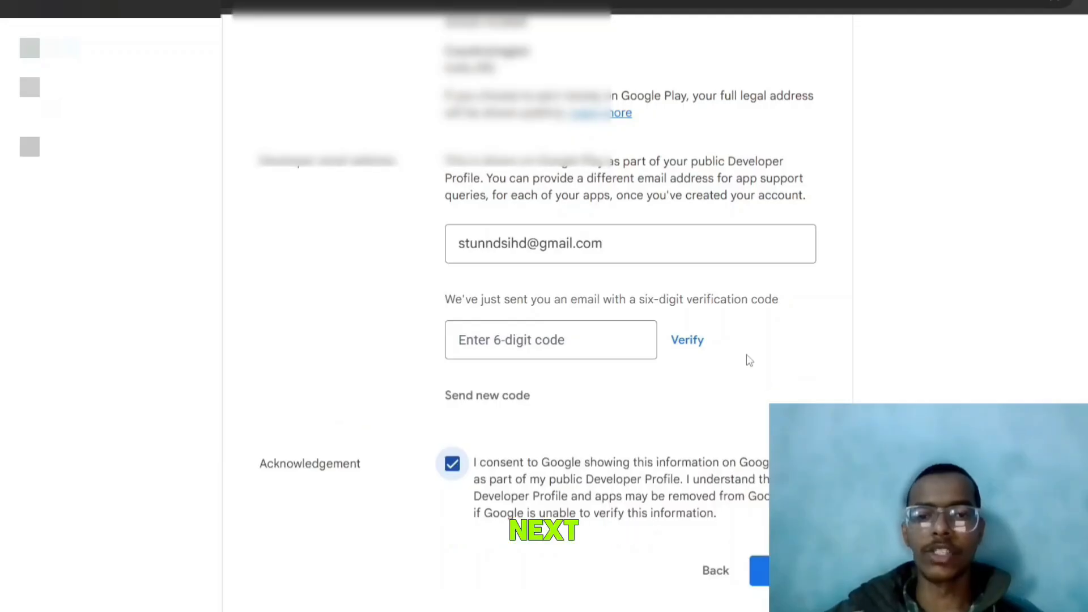
click(615, 249)
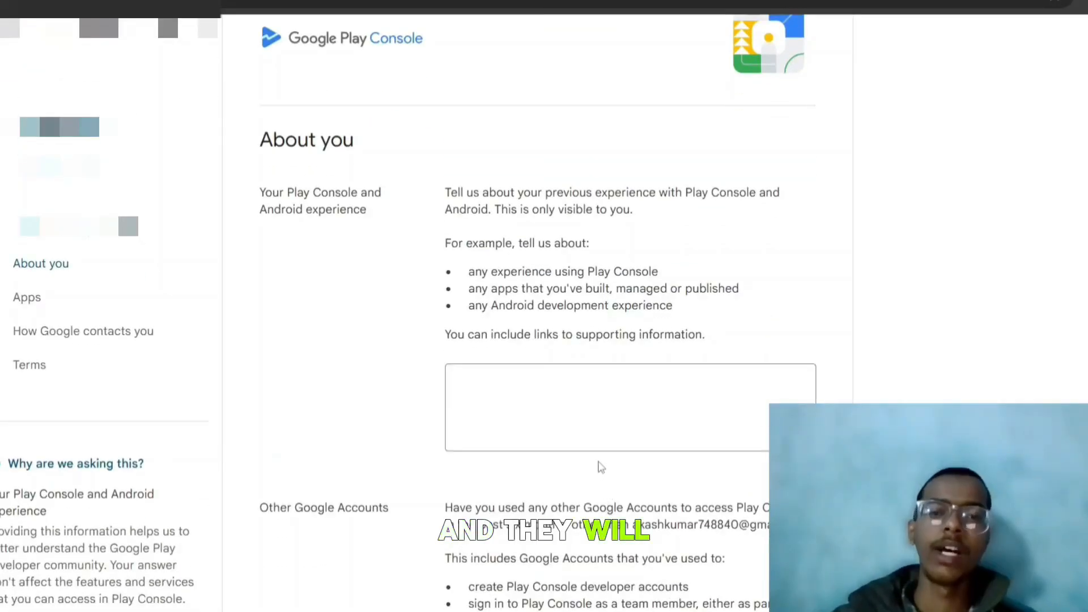
scroll(644, 414, down, 2)
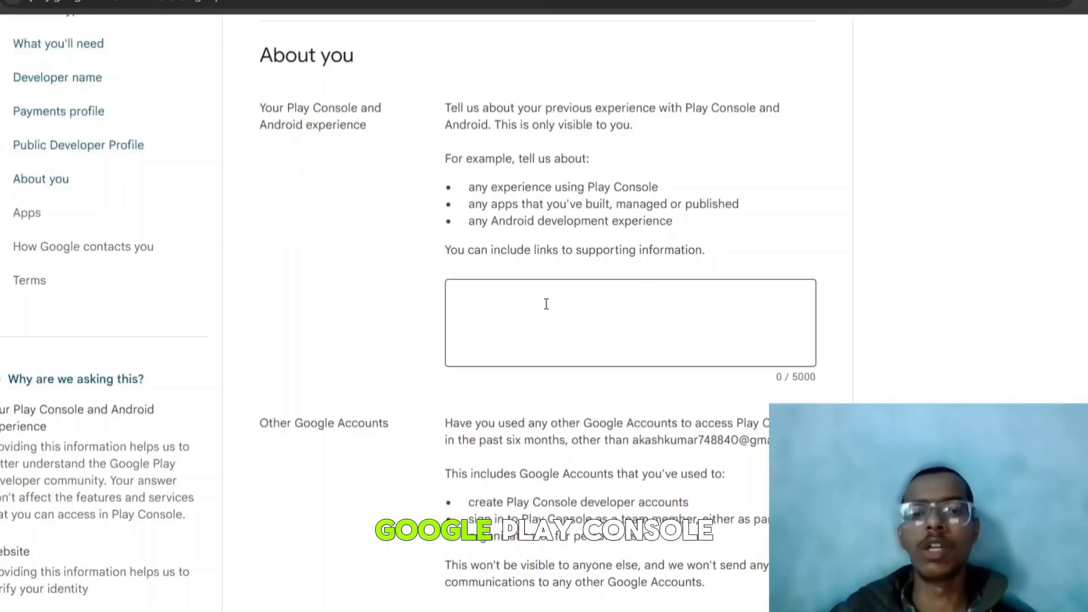
Describe previous Play Console experience as 'this is my first time'
click(580, 314)
text(th)
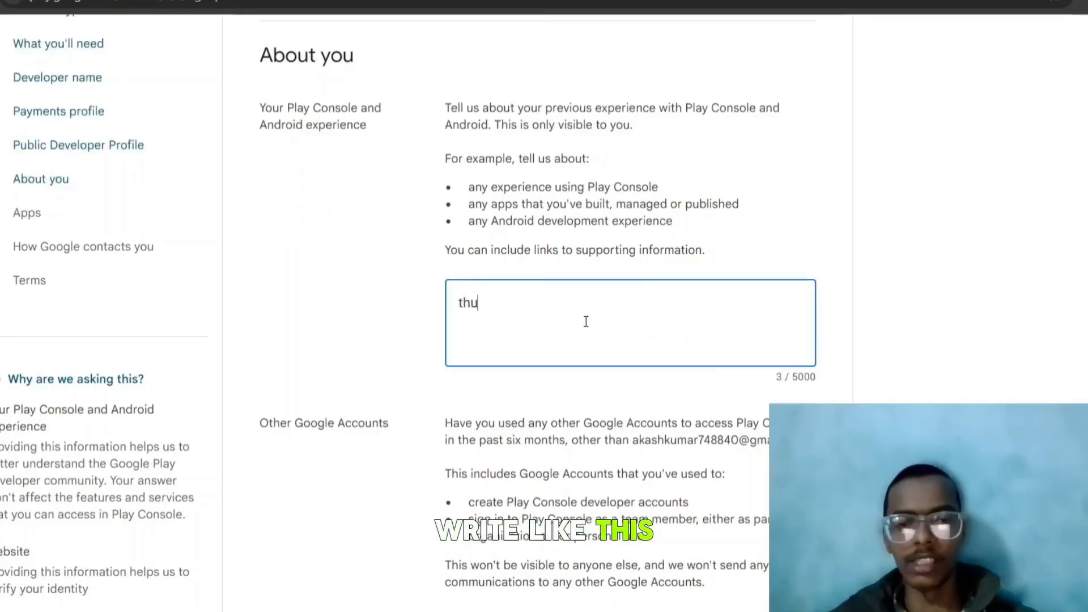
text(is is my first time)
scroll(589, 324, down, 5)
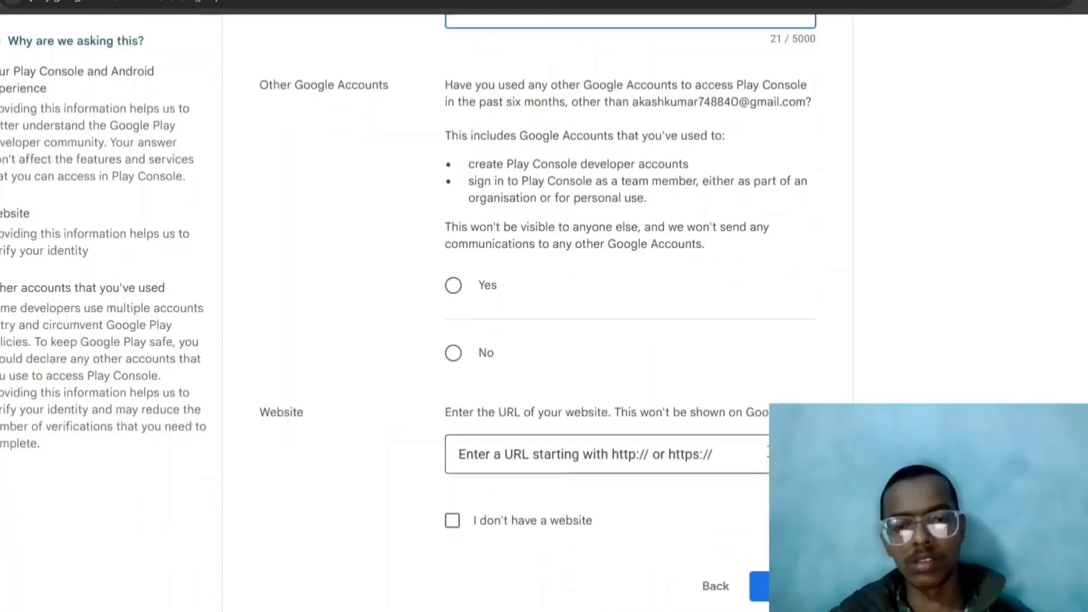
scroll(637, 194, down, 1)
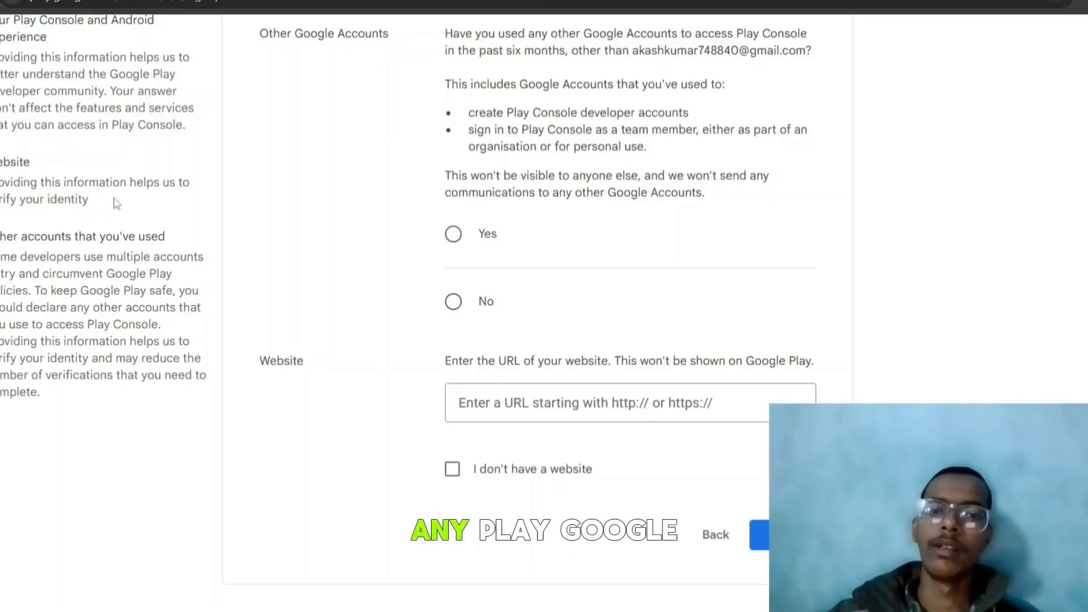
Answer No for other Google Accounts, tick 'I don't have a website', and continue
click(454, 301)
scroll(541, 310, down, 2)
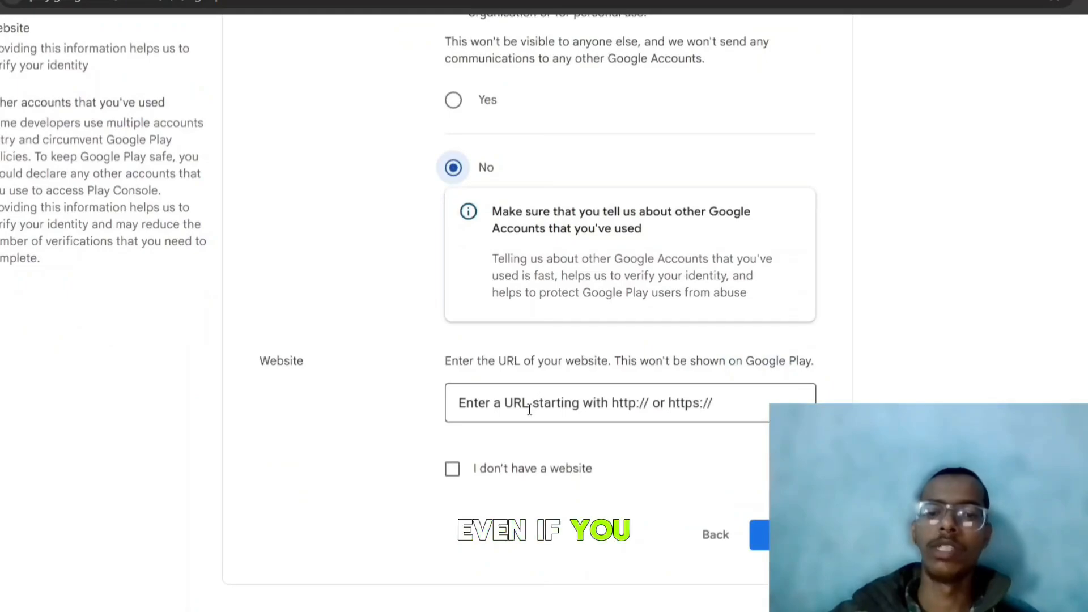
click(452, 469)
scroll(454, 479, down, 2)
click(760, 534)
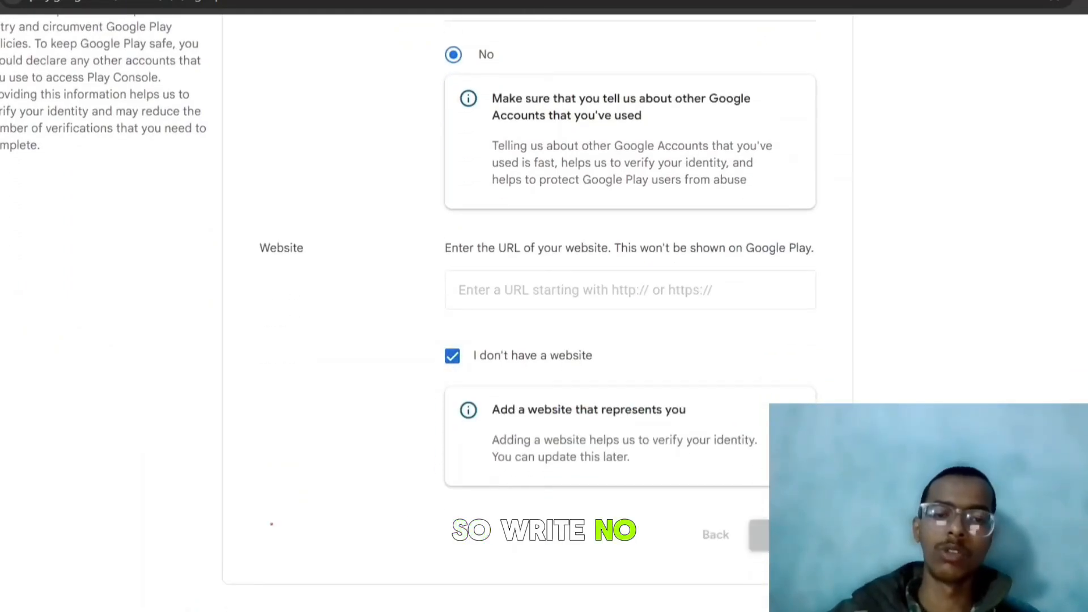
Set the number of planned apps to More than 10
scroll(663, 419, down, 4)
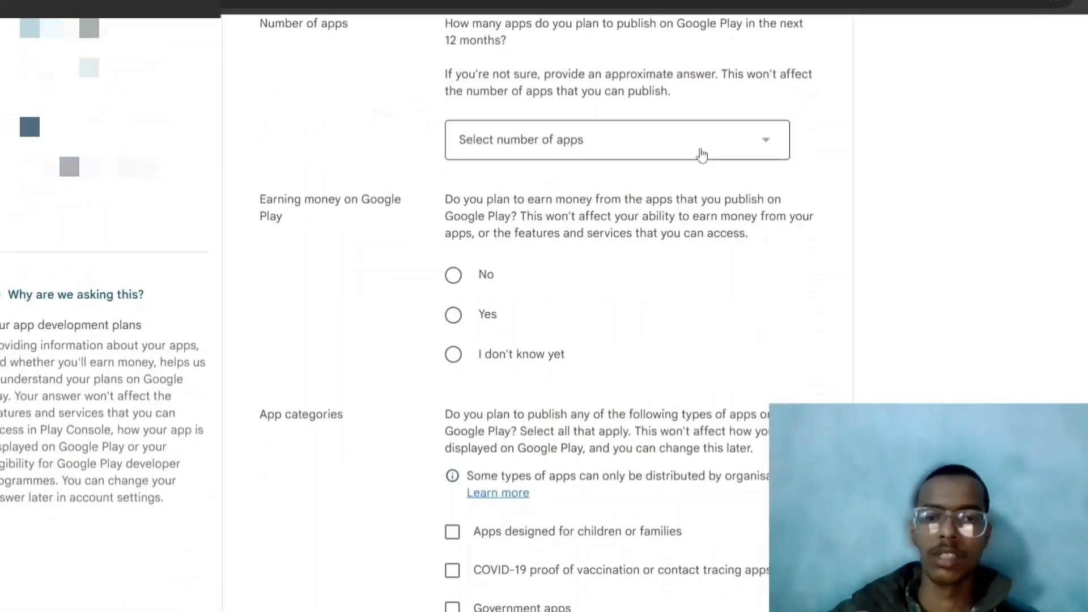
scroll(690, 170, up, 3)
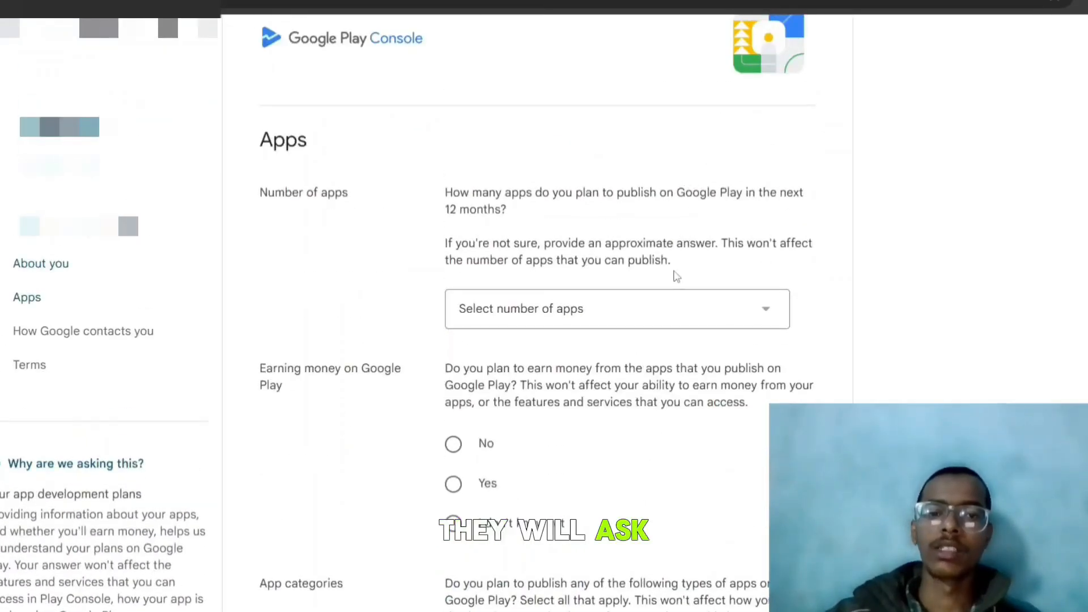
click(681, 305)
click(567, 435)
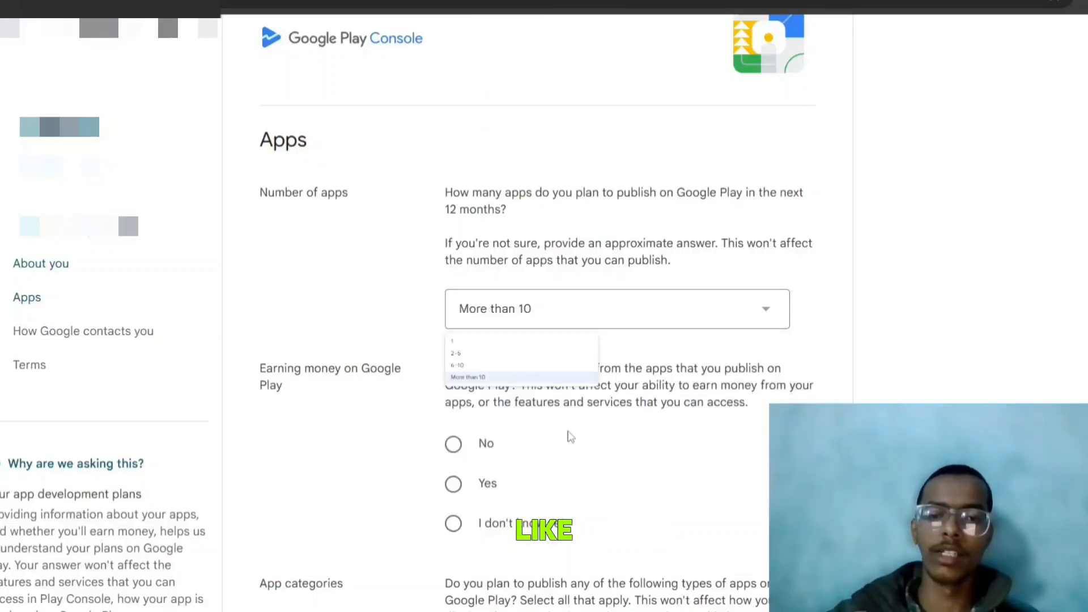
Answer Yes to earning money, choosing ads, in-app purchases, subscriptions and paid apps
scroll(571, 436, down, 3)
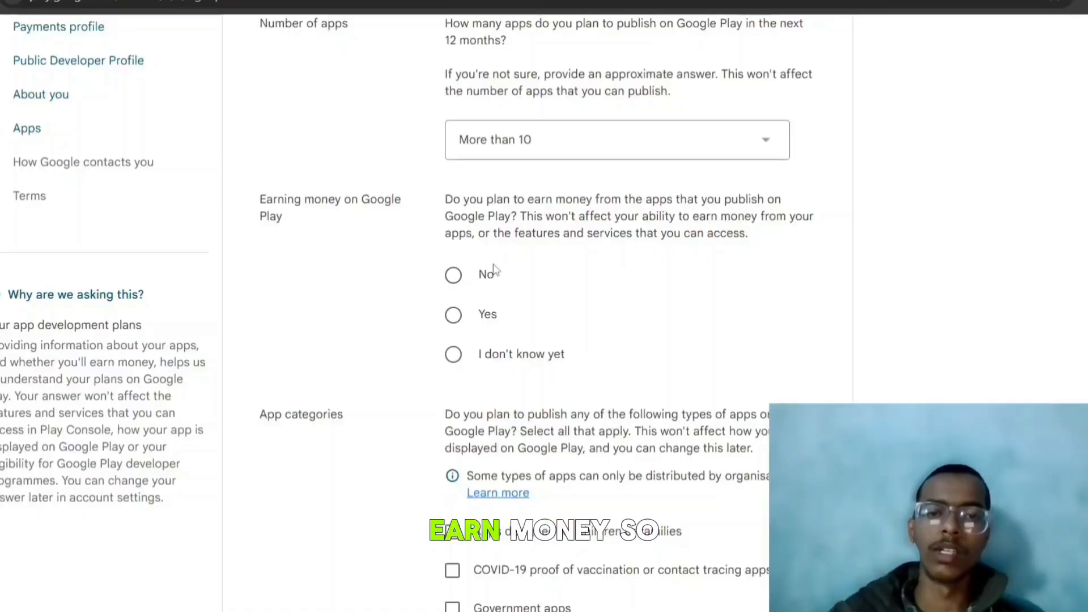
click(453, 315)
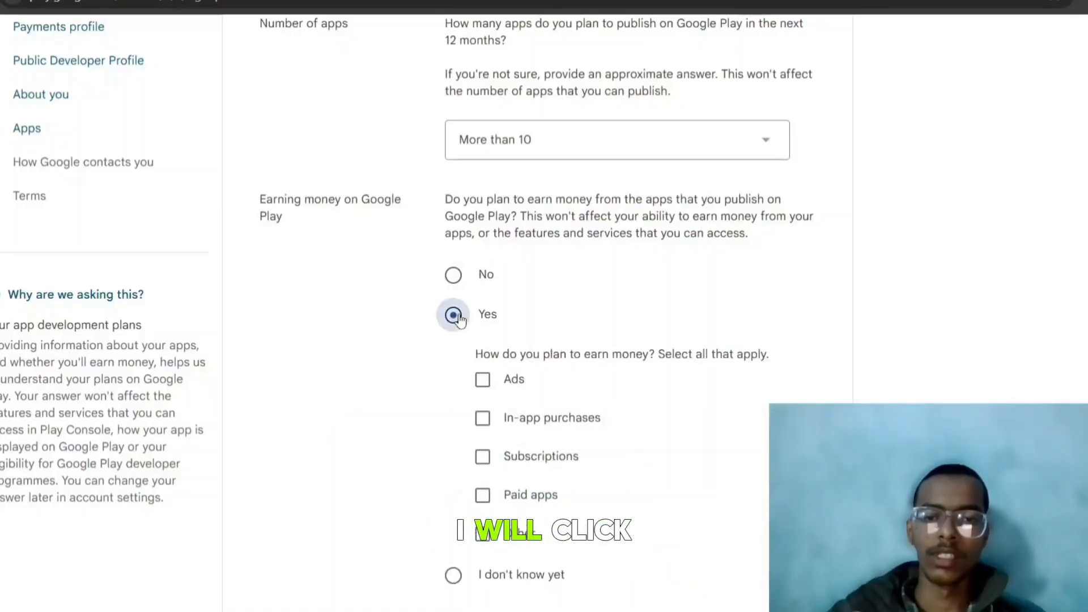
scroll(567, 340, down, 4)
scroll(575, 349, down, 1)
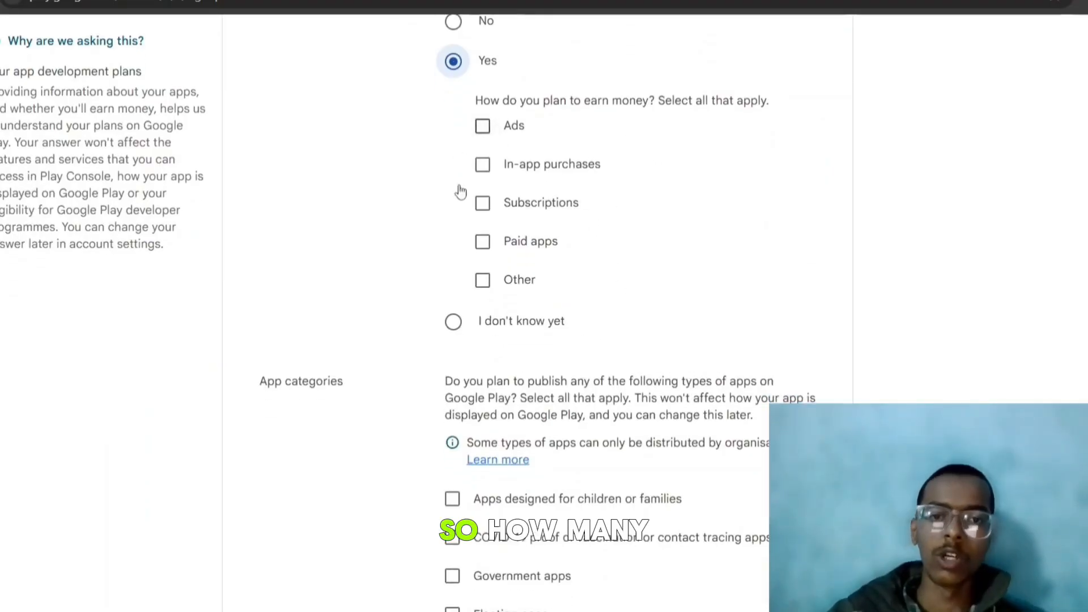
click(483, 242)
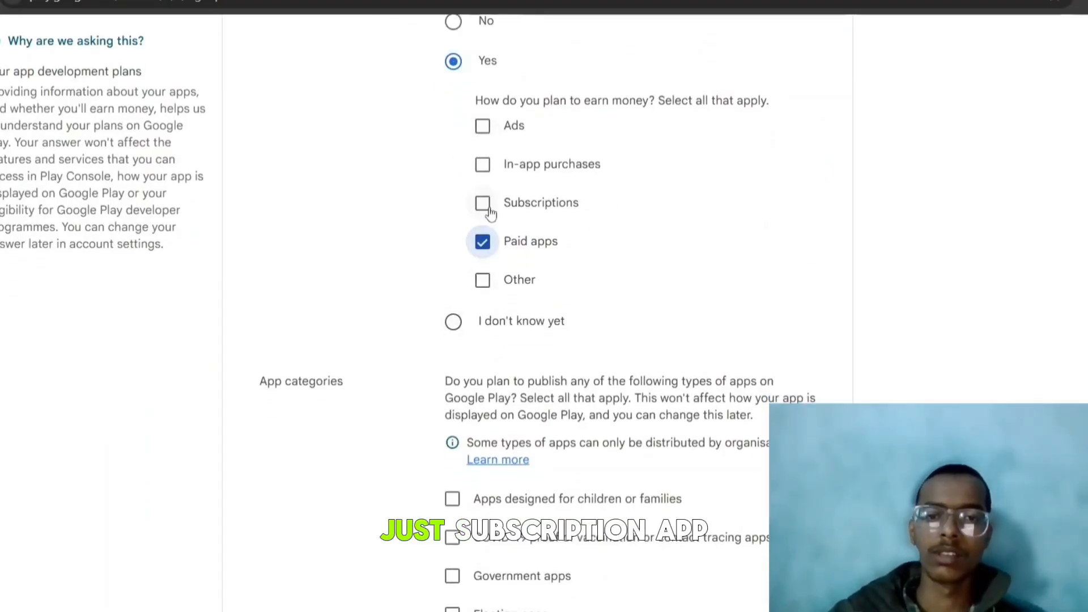
click(483, 205)
click(492, 165)
click(484, 127)
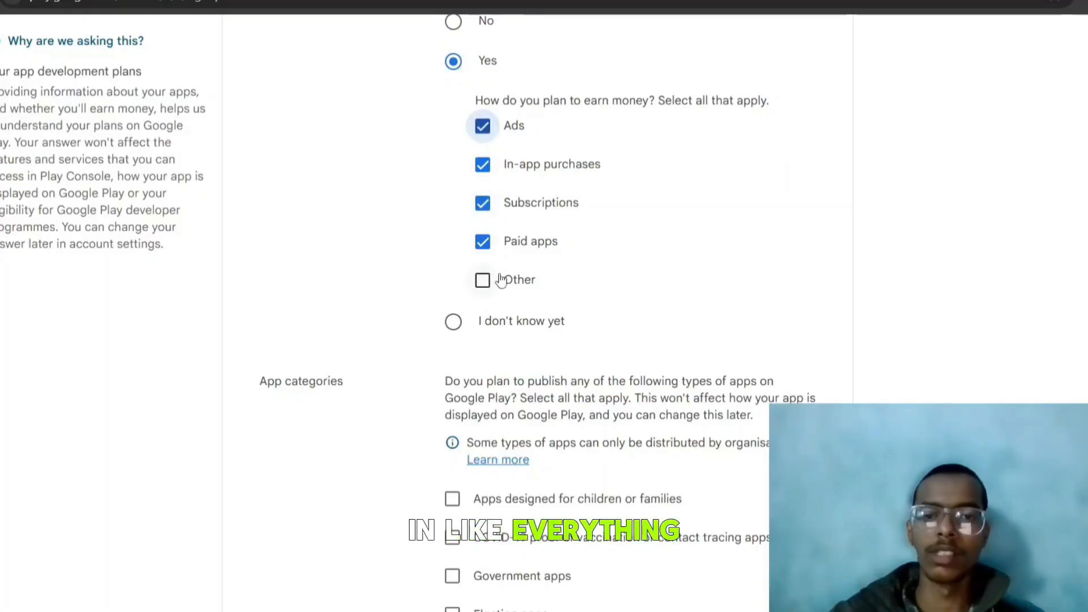
click(483, 280)
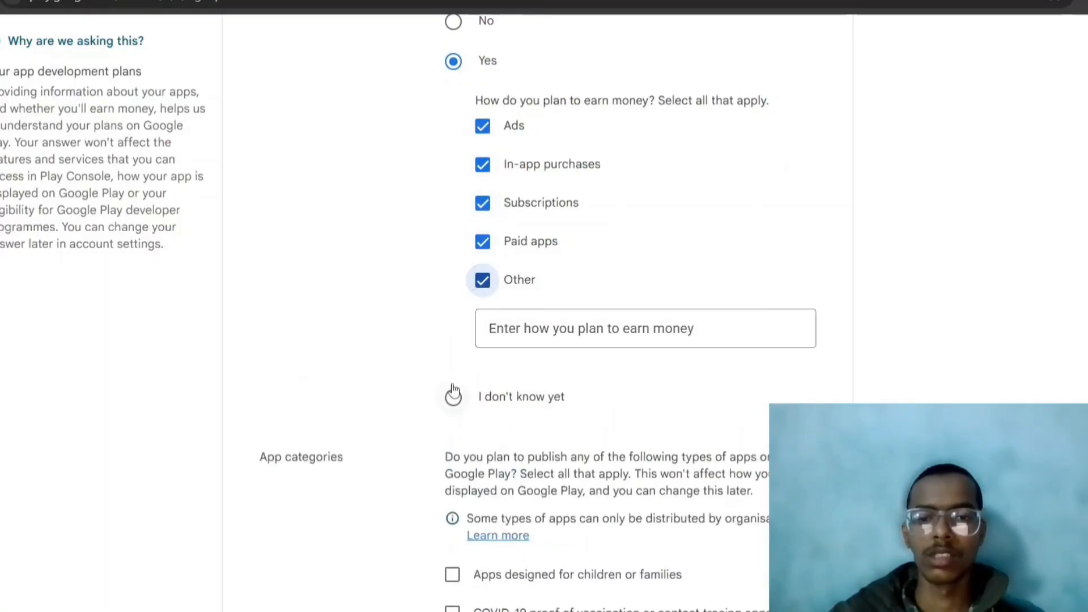
click(481, 280)
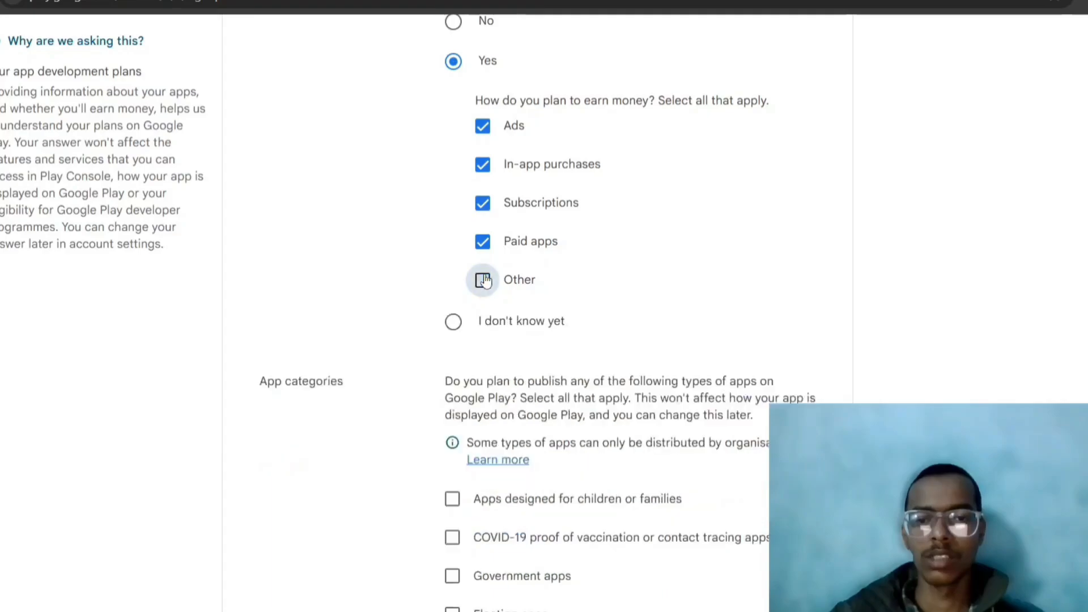
Mark None of the above for app categories and continue to contact details
scroll(482, 309, down, 5)
scroll(480, 301, up, 4)
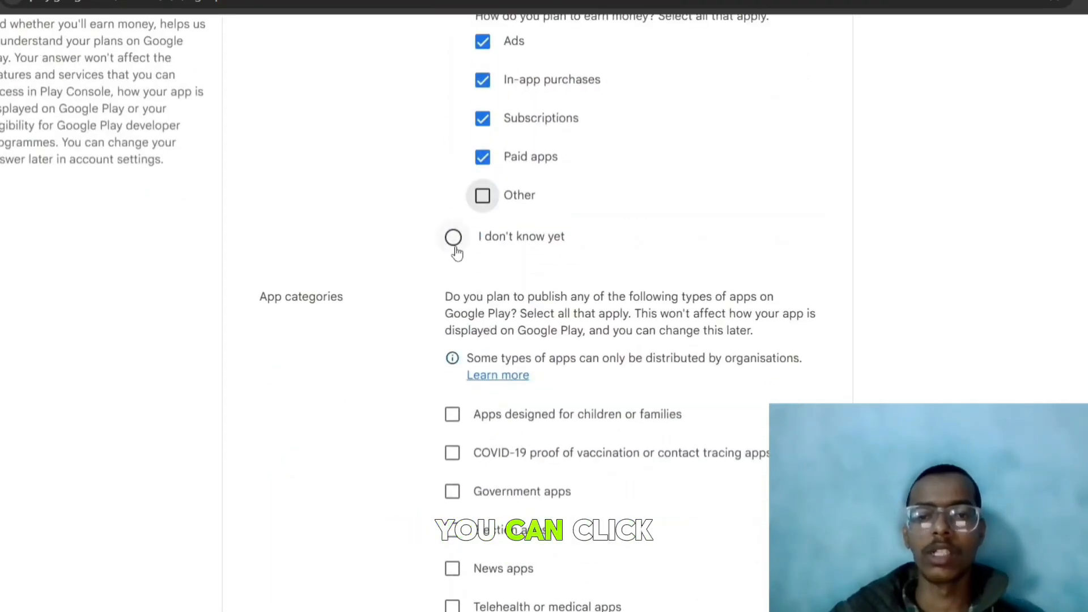
scroll(479, 282, down, 4)
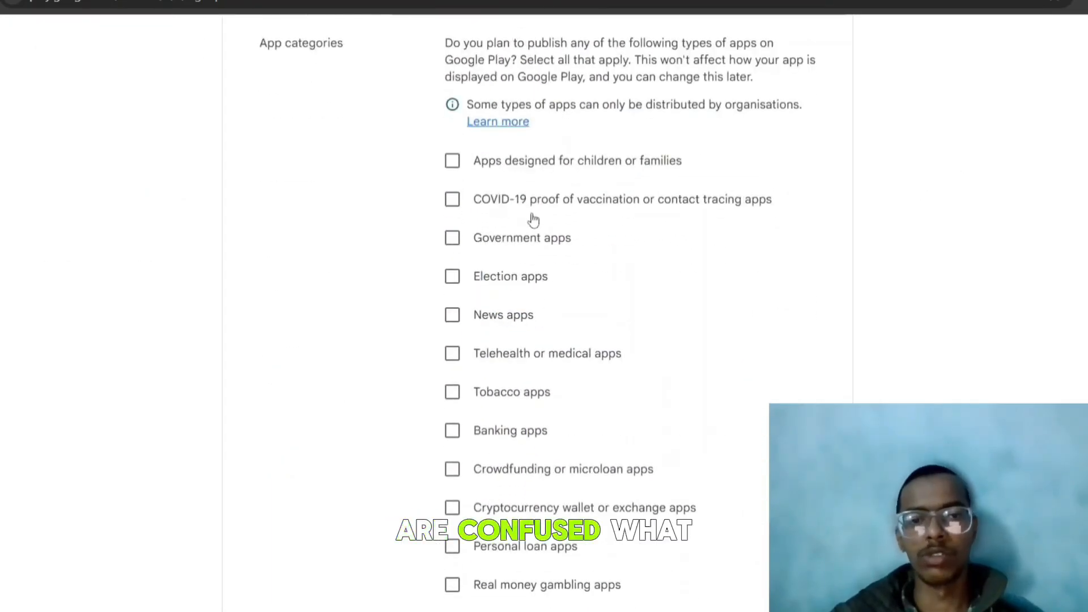
scroll(518, 221, down, 3)
scroll(495, 318, up, 5)
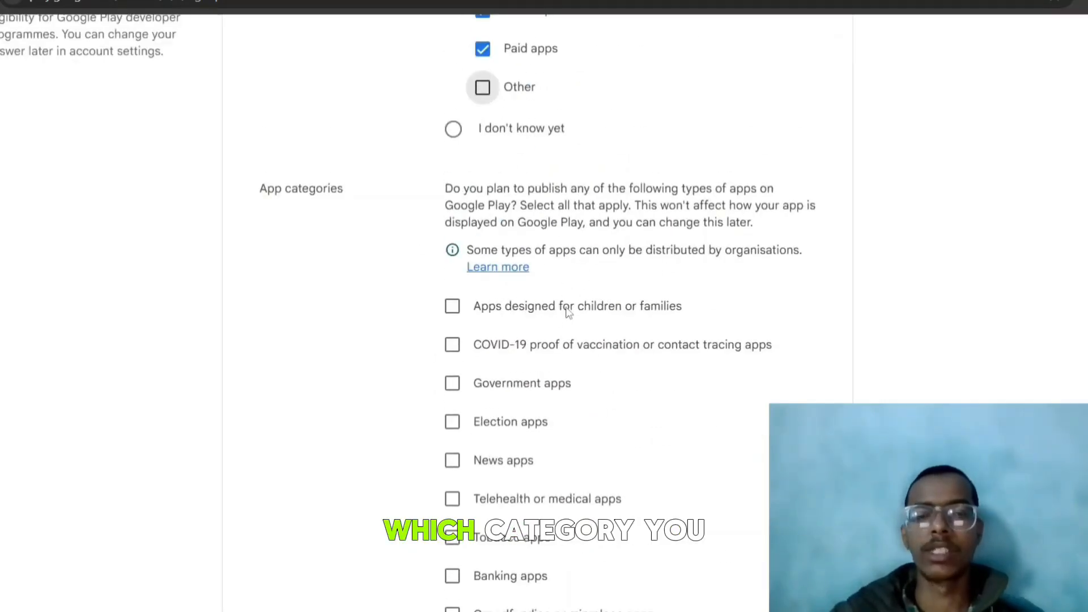
scroll(614, 308, up, 1)
scroll(615, 308, down, 3)
click(452, 221)
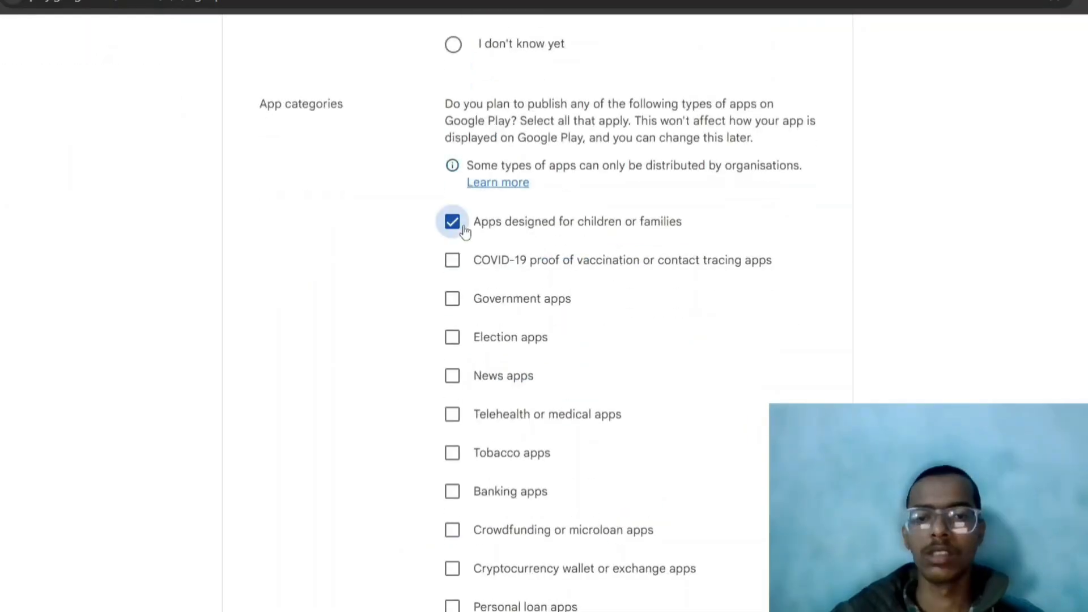
click(452, 221)
scroll(539, 356, down, 1)
scroll(538, 357, down, 4)
click(478, 463)
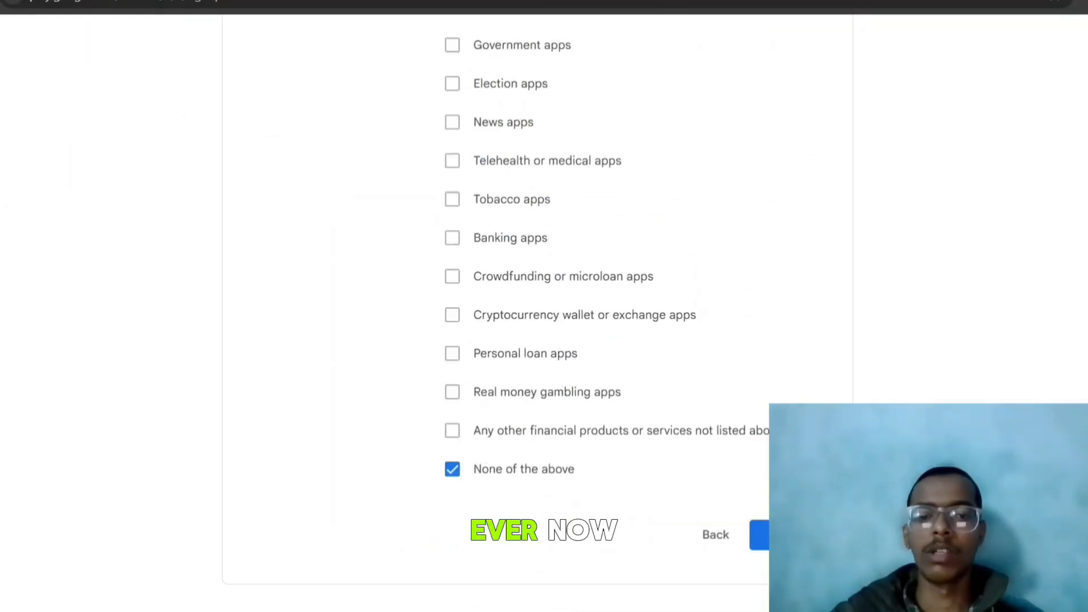
click(759, 534)
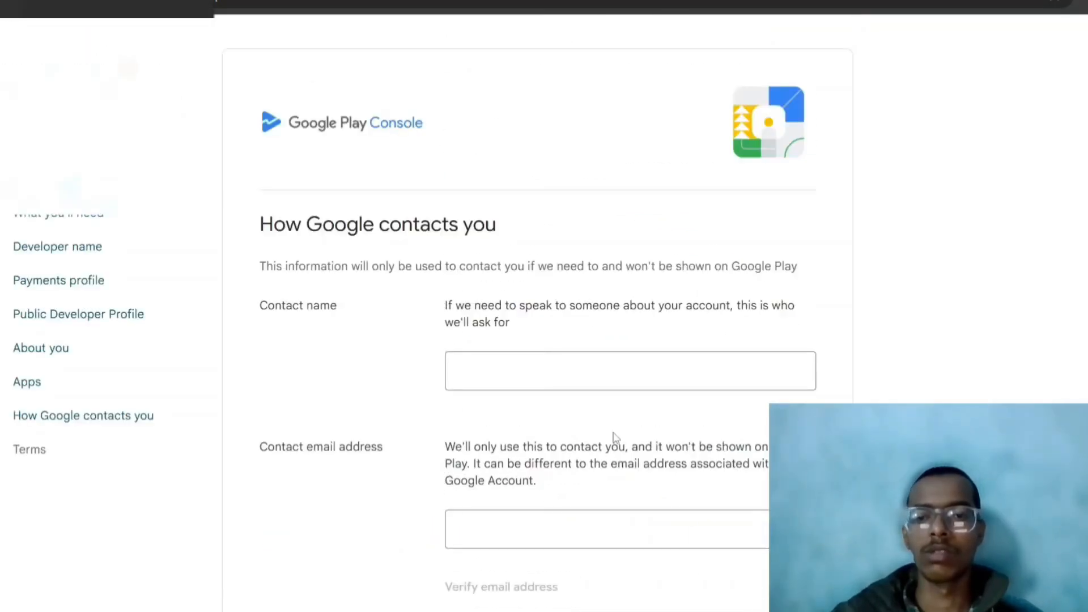
Attempt to continue with empty contact fields, revealing the required ones
scroll(615, 436, down, 3)
click(499, 203)
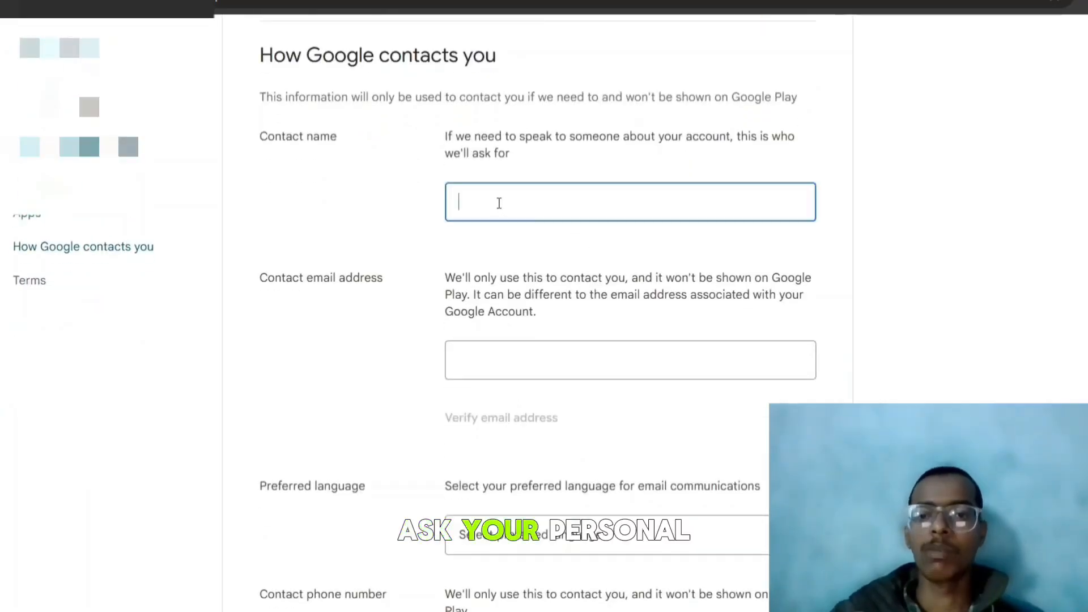
click(542, 369)
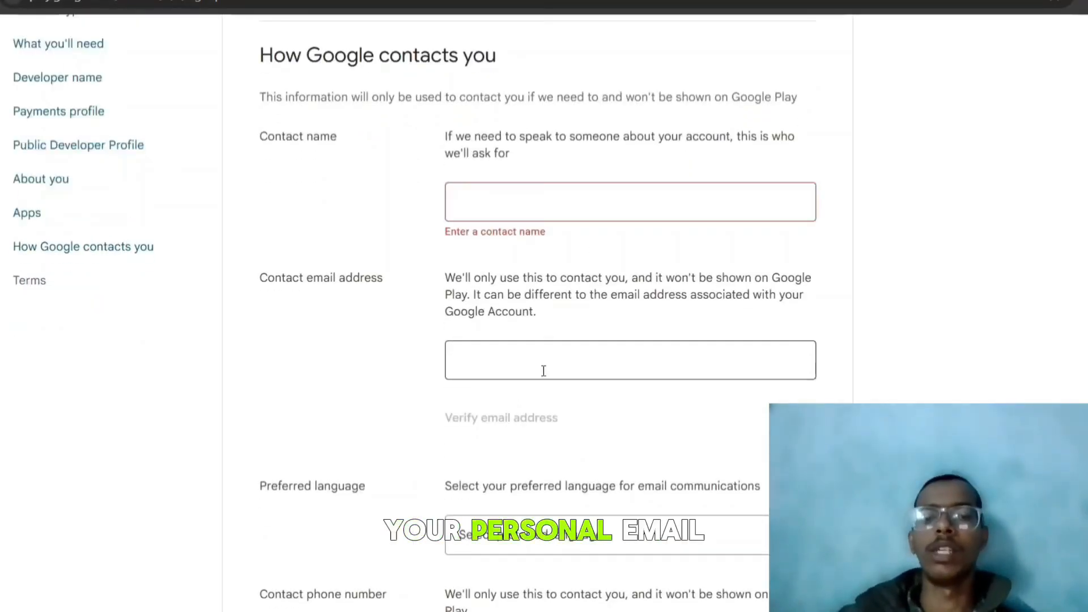
scroll(554, 361, down, 5)
click(631, 296)
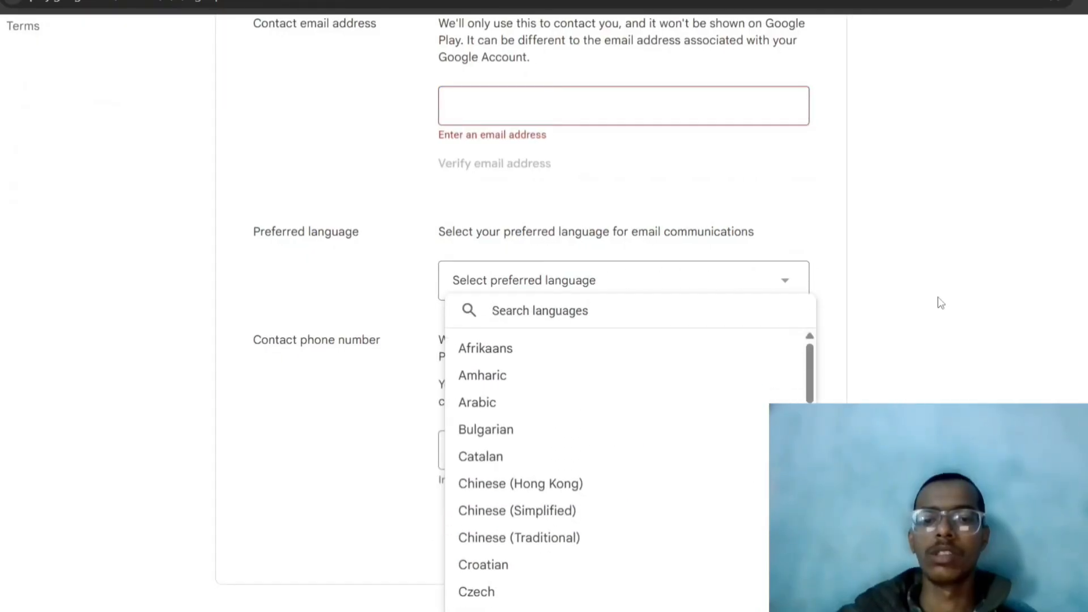
click(936, 377)
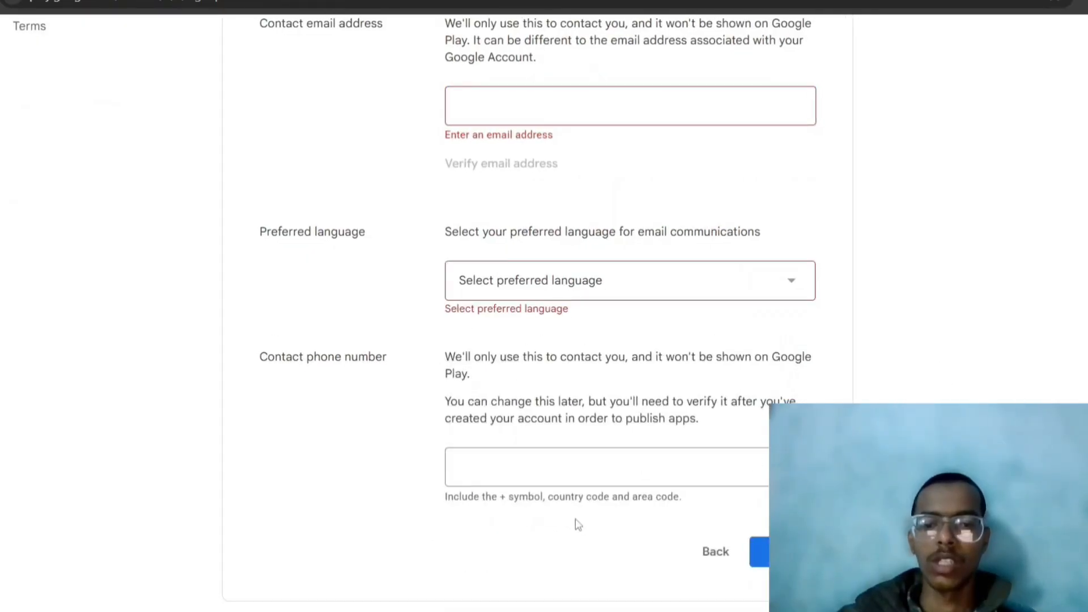
click(517, 468)
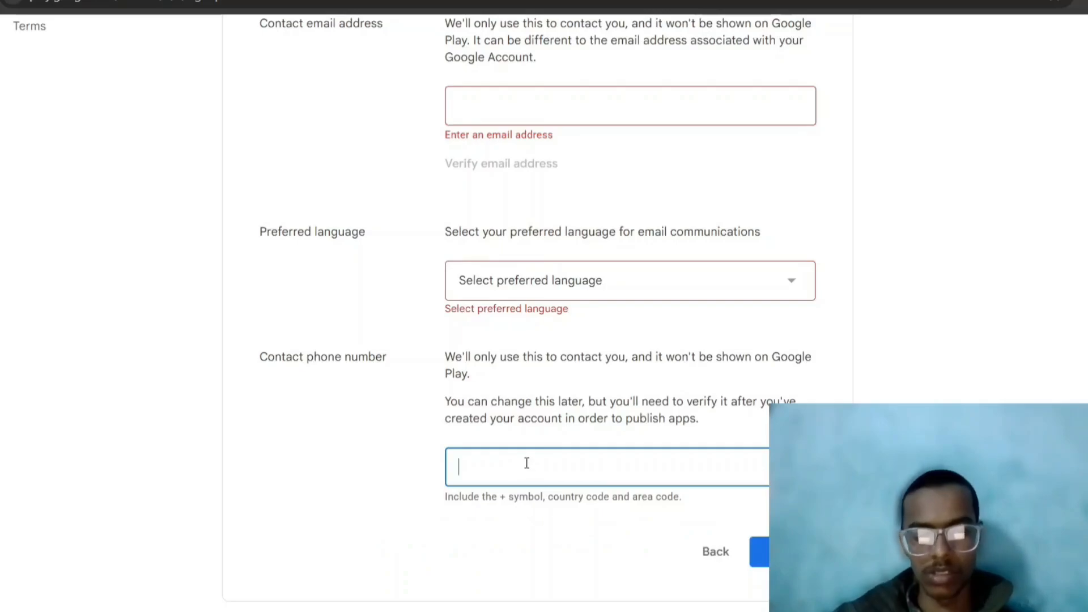
click(756, 550)
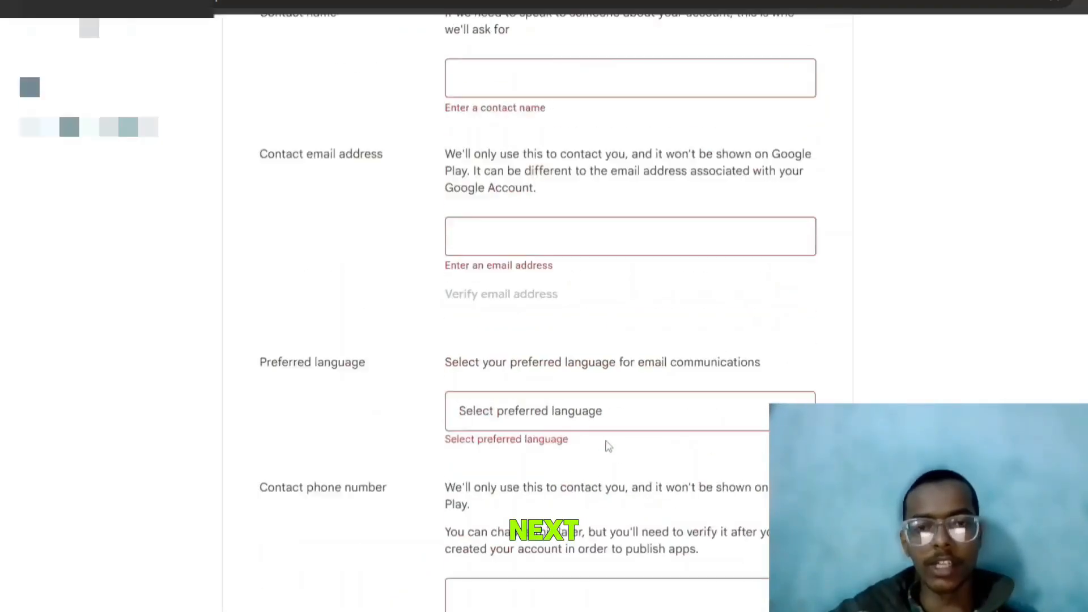
Enter and verify the contact email, choose English, add the phone number, and continue
click(537, 281)
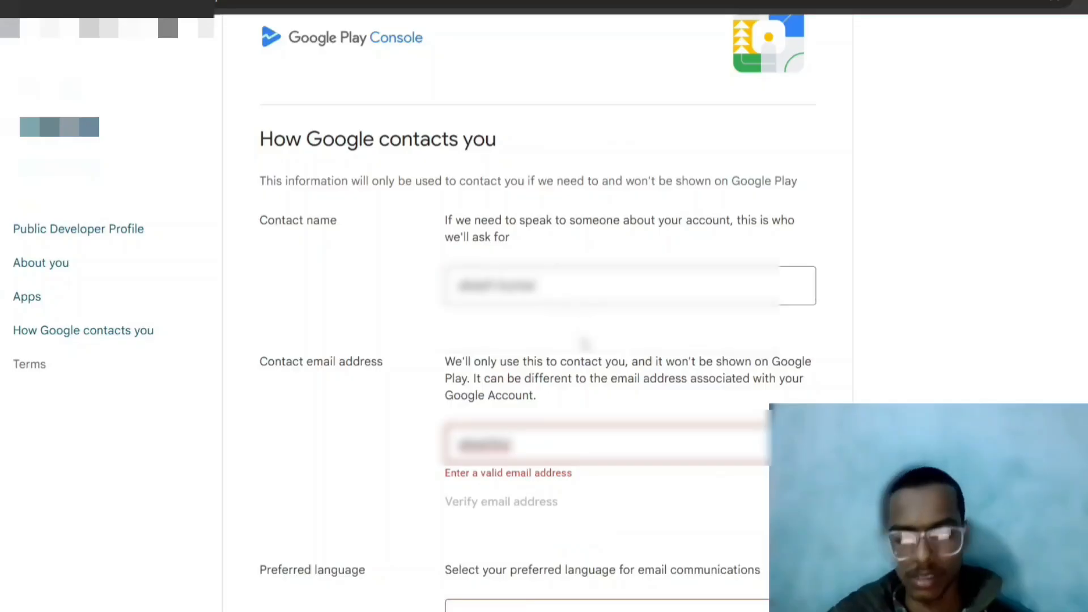
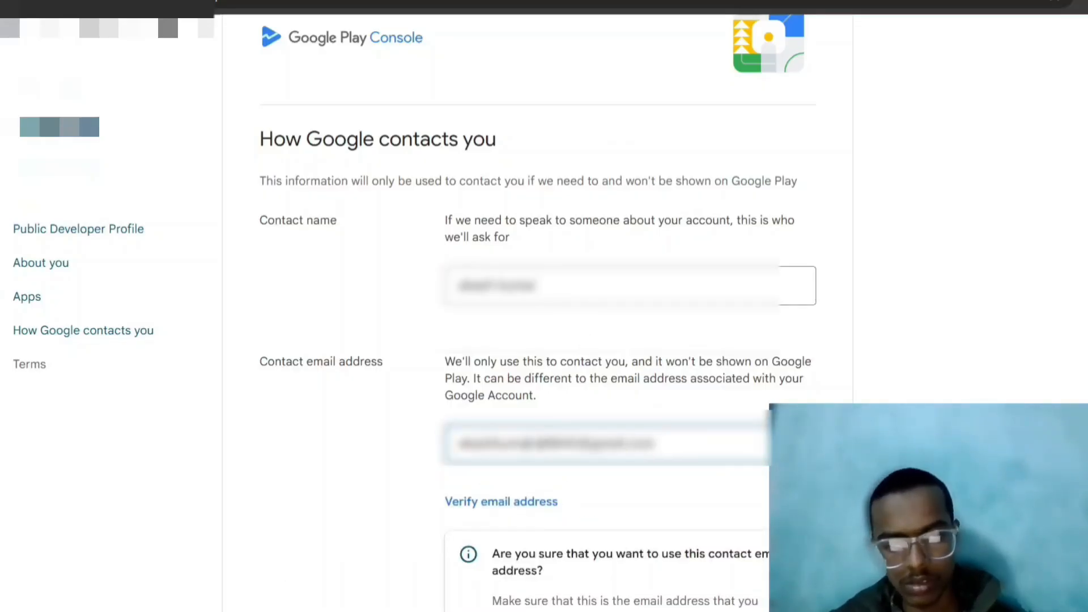
click(544, 506)
scroll(544, 510, down, 10)
click(534, 267)
click(534, 386)
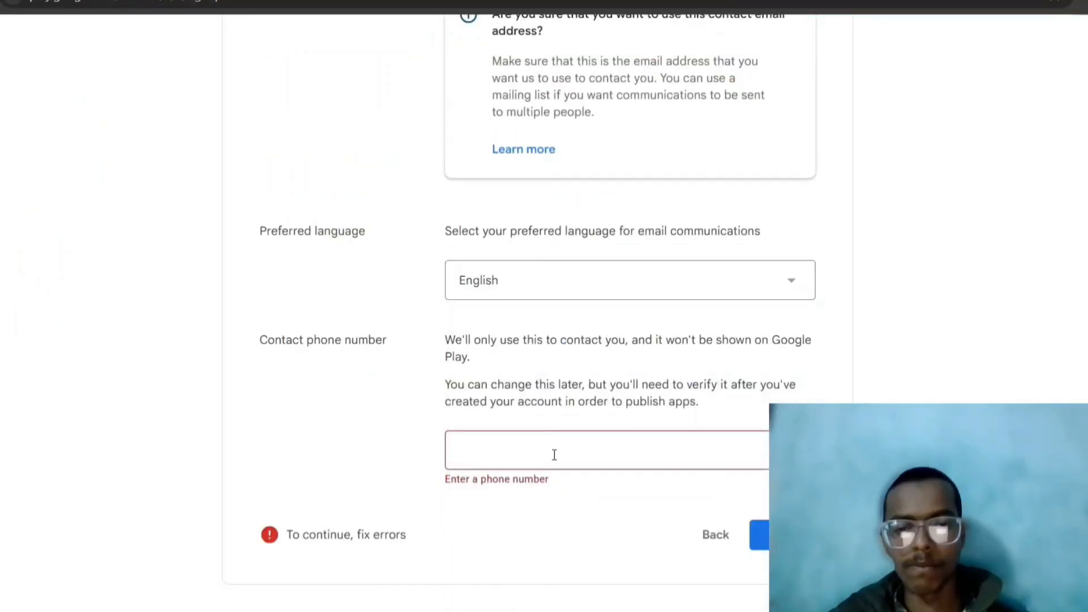
click(554, 454)
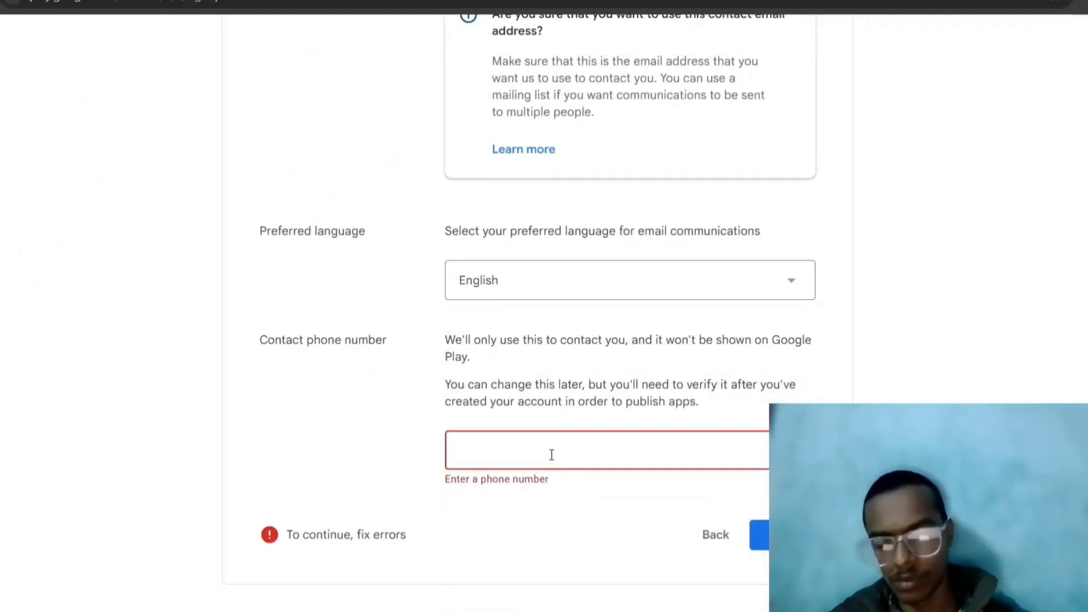
text(+)
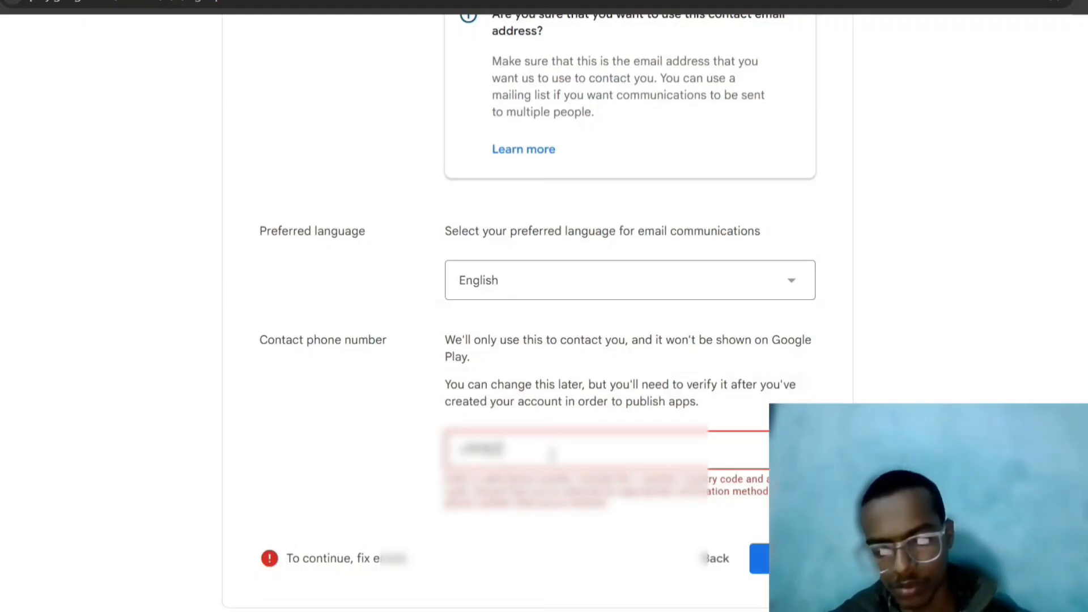
text(0)
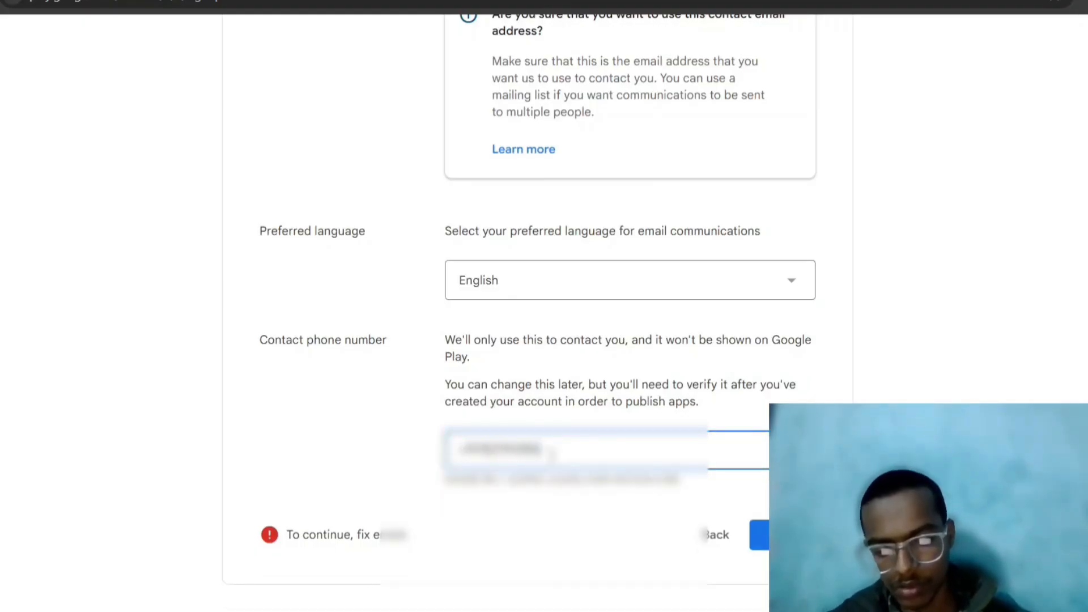
click(759, 535)
Accept the Distribution Agreement and Terms of Service, opt in to tips, and create the account
click(271, 276)
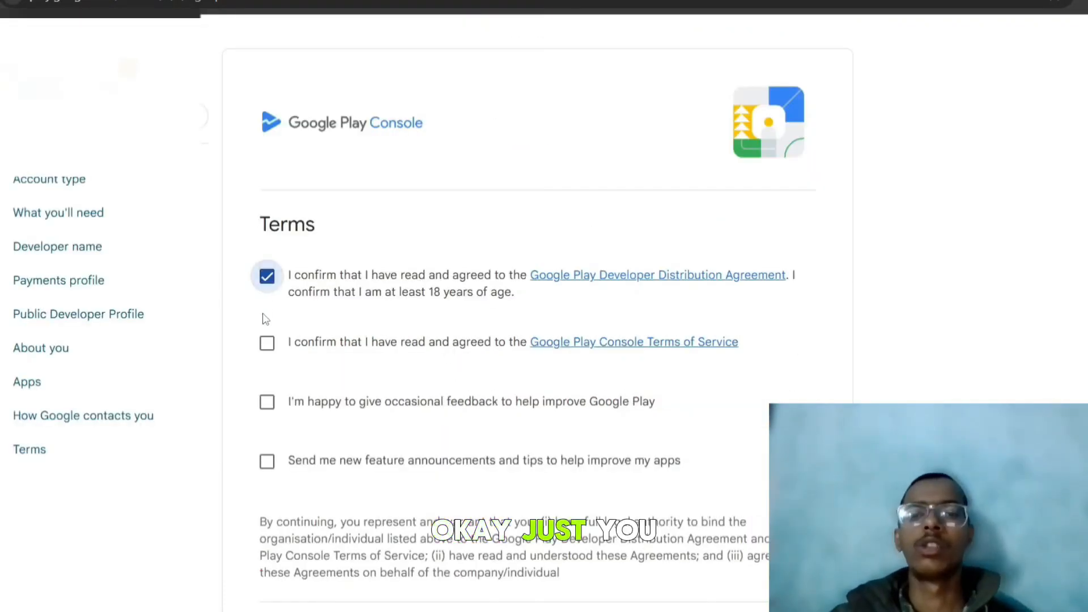
click(268, 343)
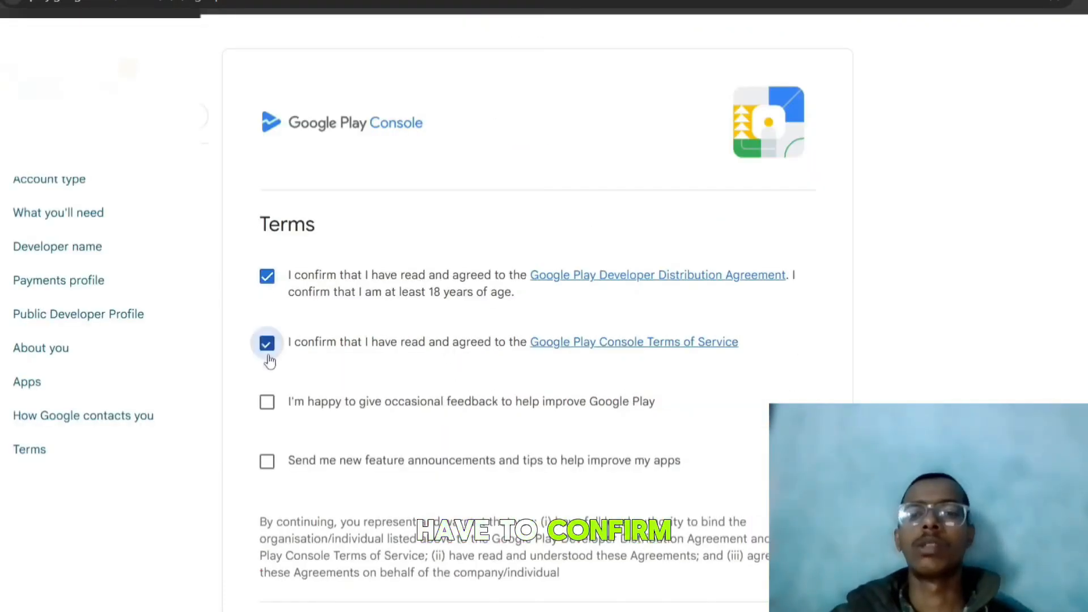
click(267, 460)
scroll(558, 377, down, 4)
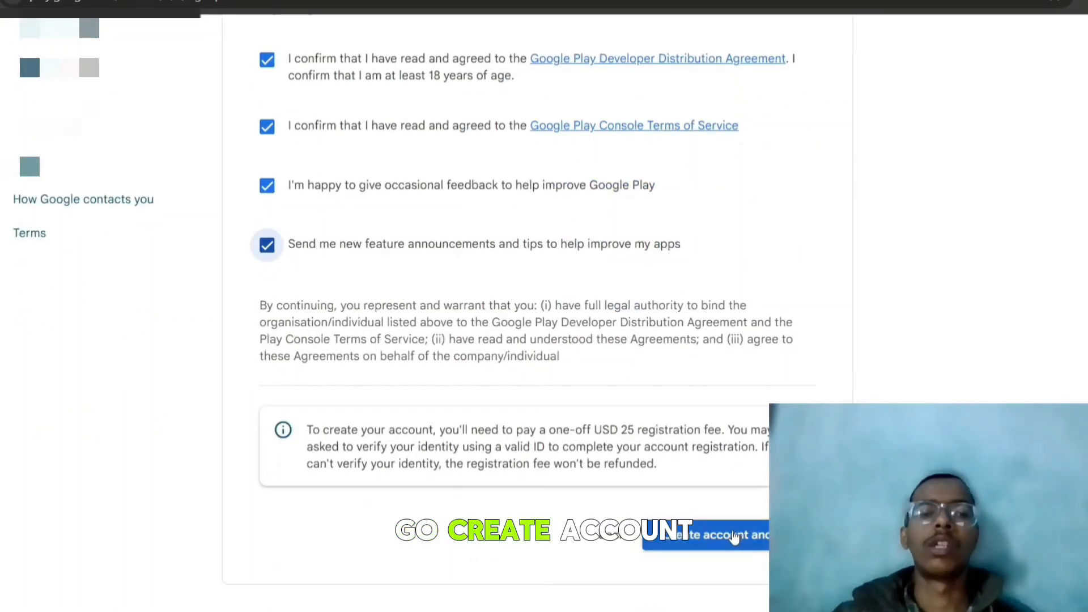
click(735, 536)
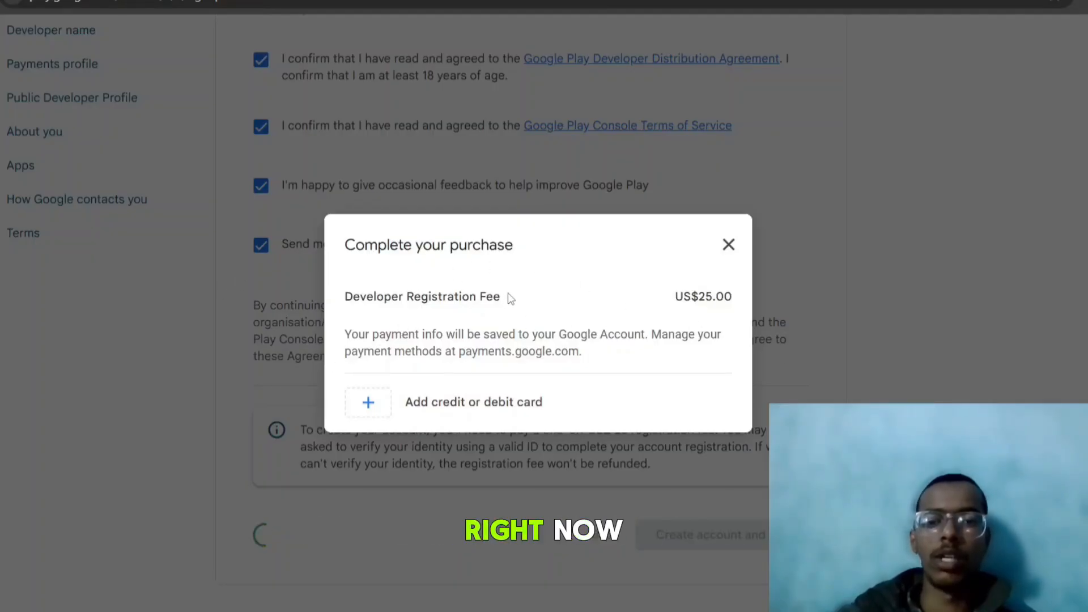
click(728, 245)
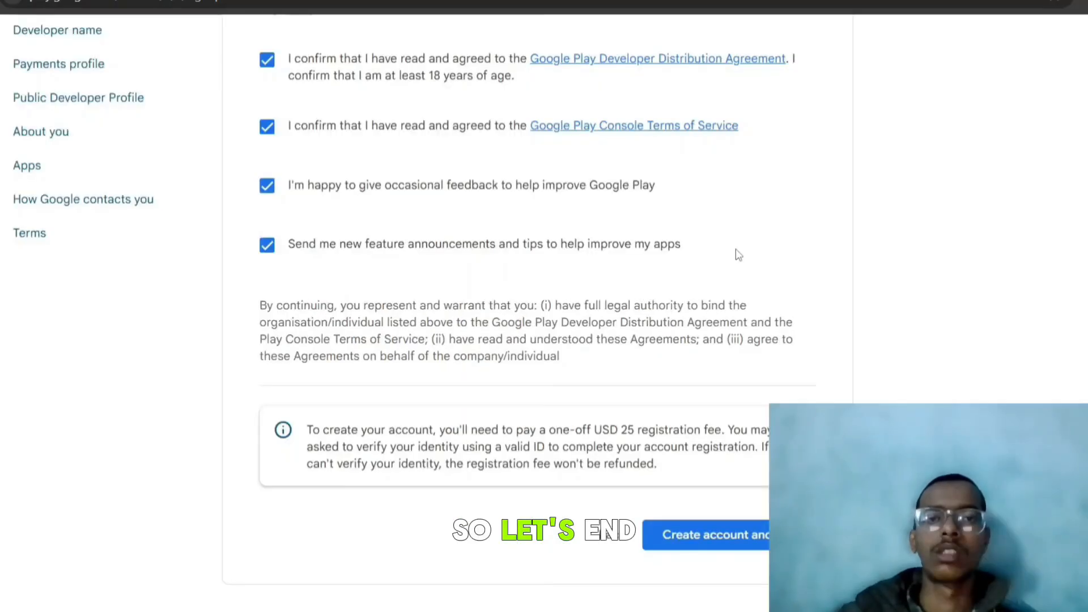